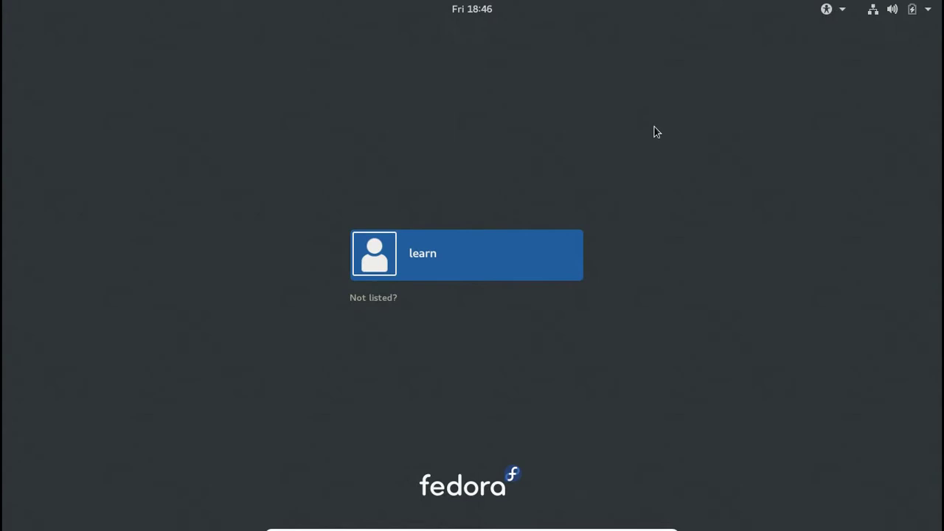
Step: Sign in to the learn account with the account password, checking the available desktop session types and keeping GNOME
click(481, 266)
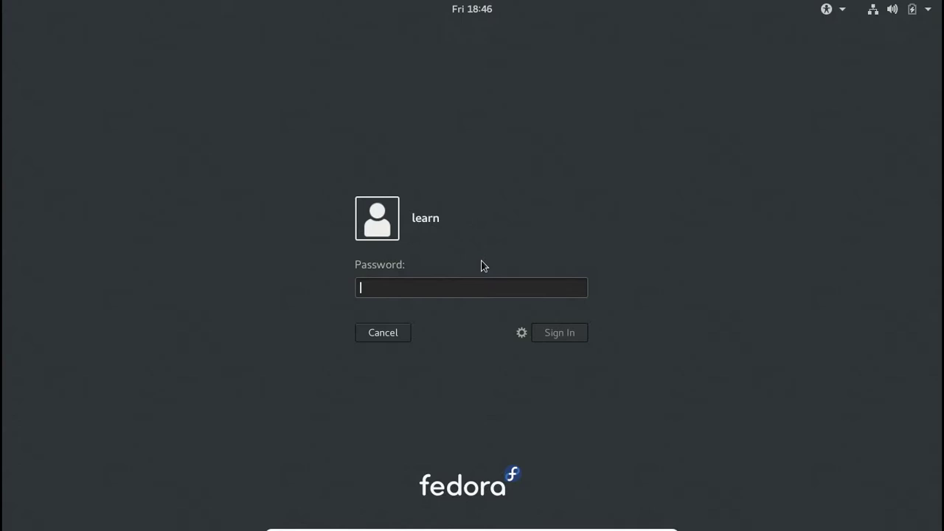
text(••••••)
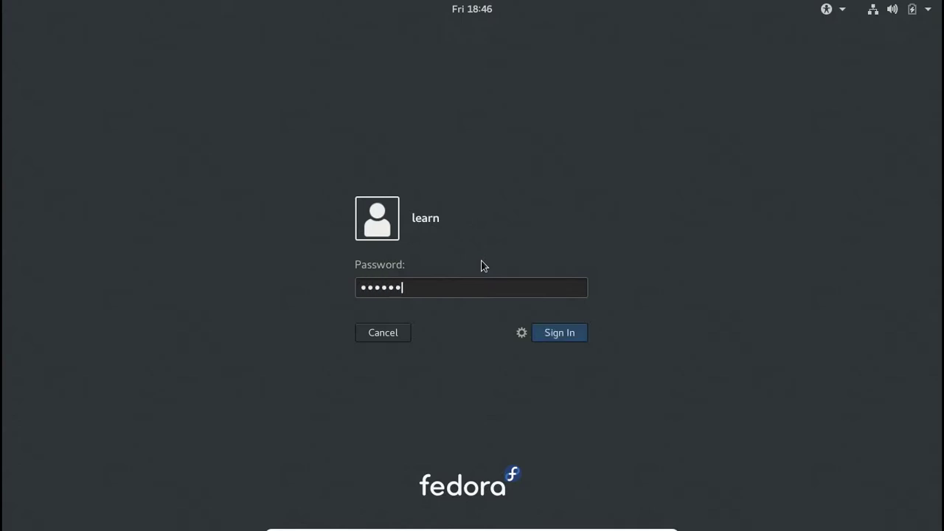
click(521, 335)
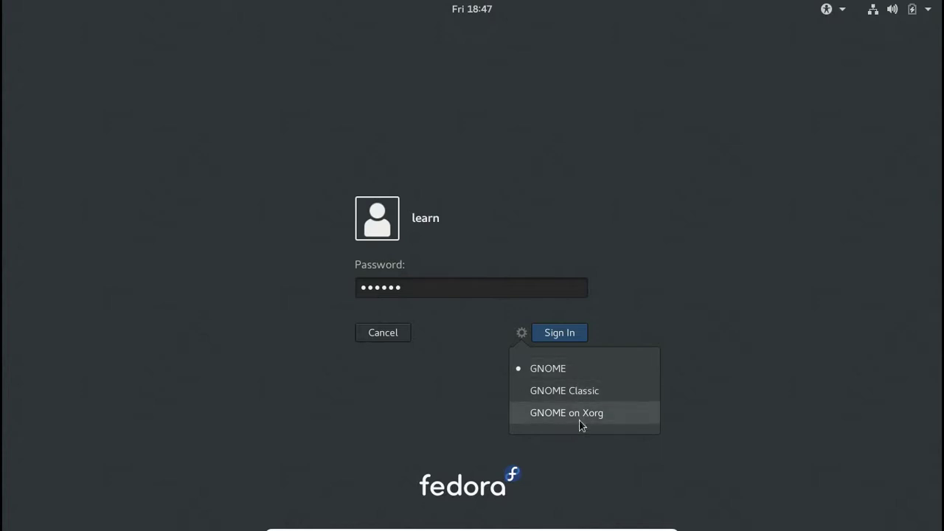
click(454, 288)
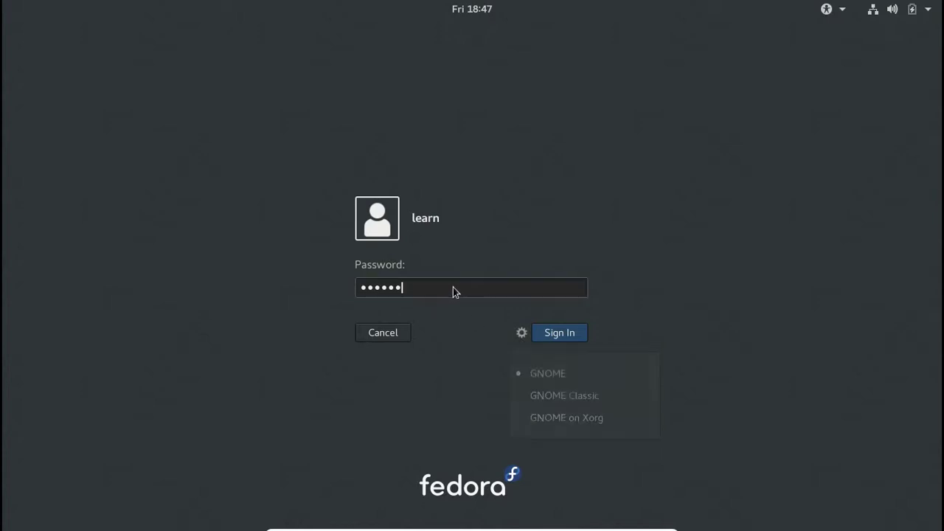
click(560, 333)
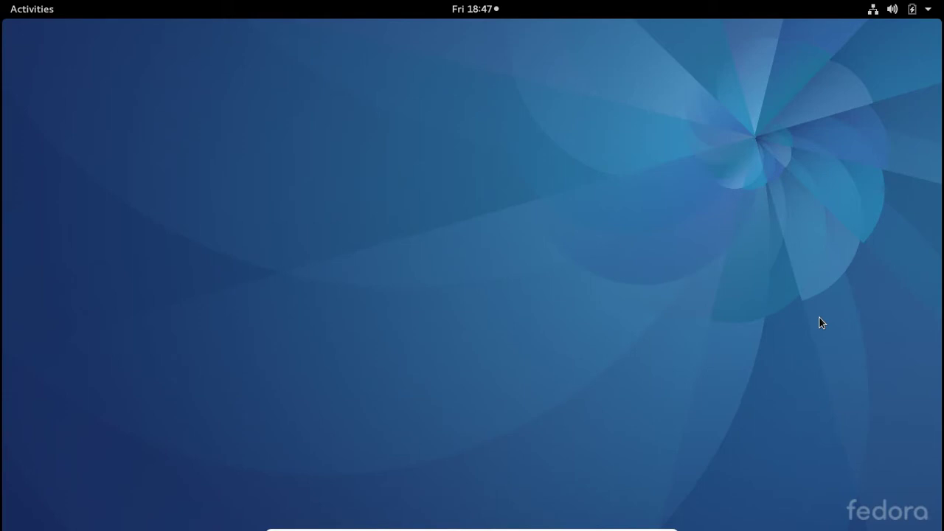
Step: View the system's power-off and restart options, and dismiss them without shutting down
click(930, 13)
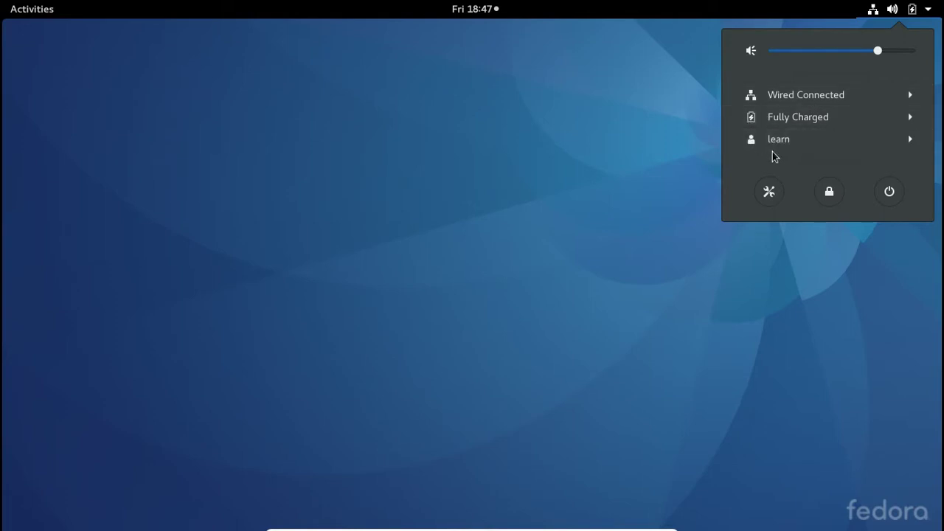
click(889, 193)
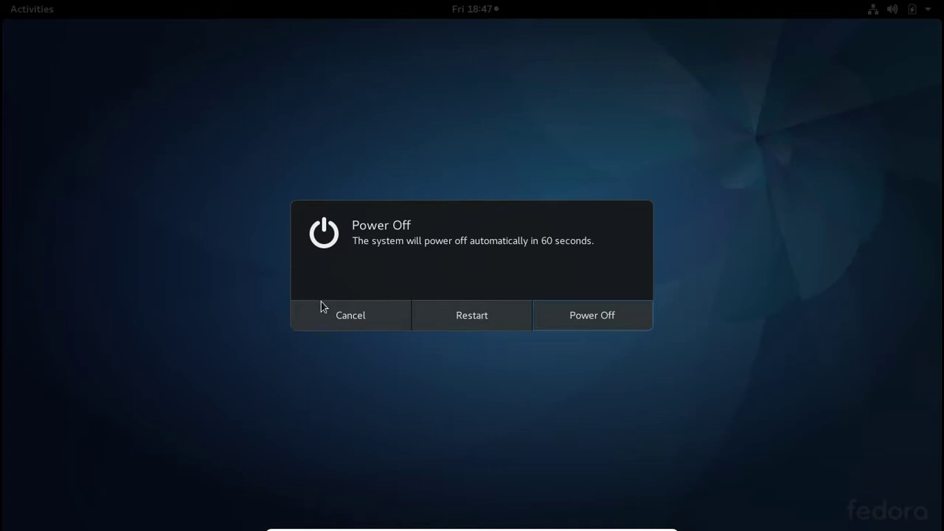
click(351, 320)
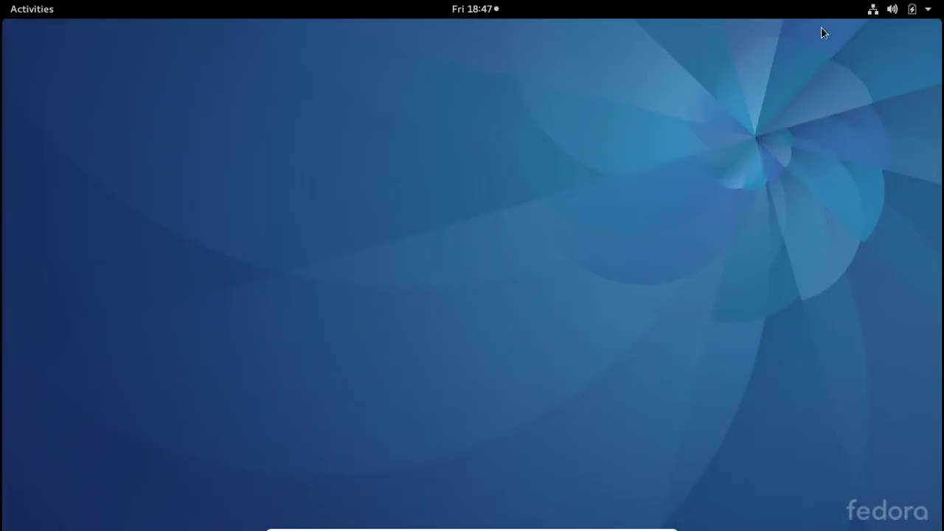
Step: Lock the screen and unlock it by entering the account password
click(928, 11)
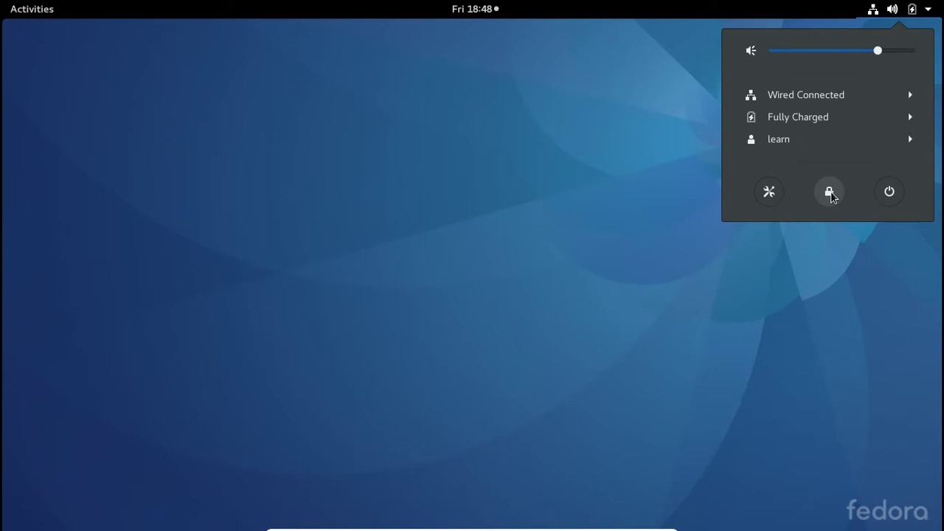
click(831, 186)
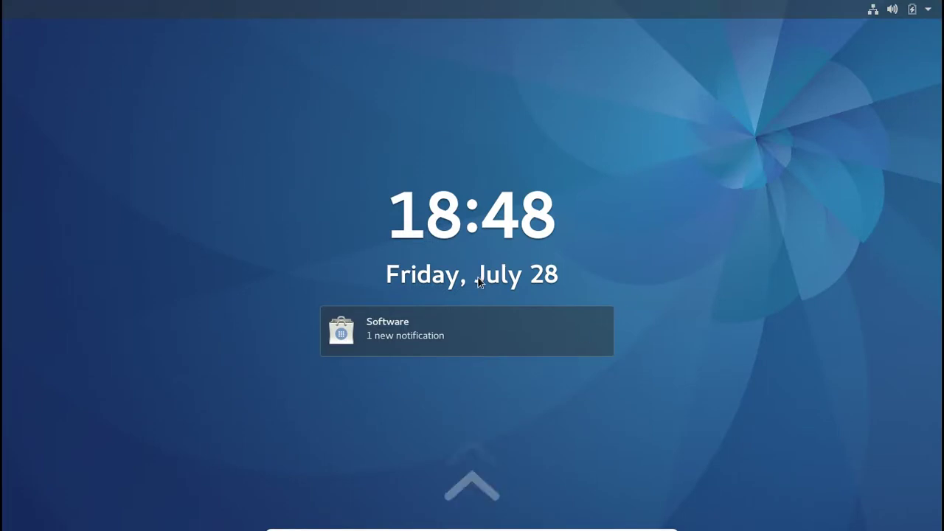
click(473, 446)
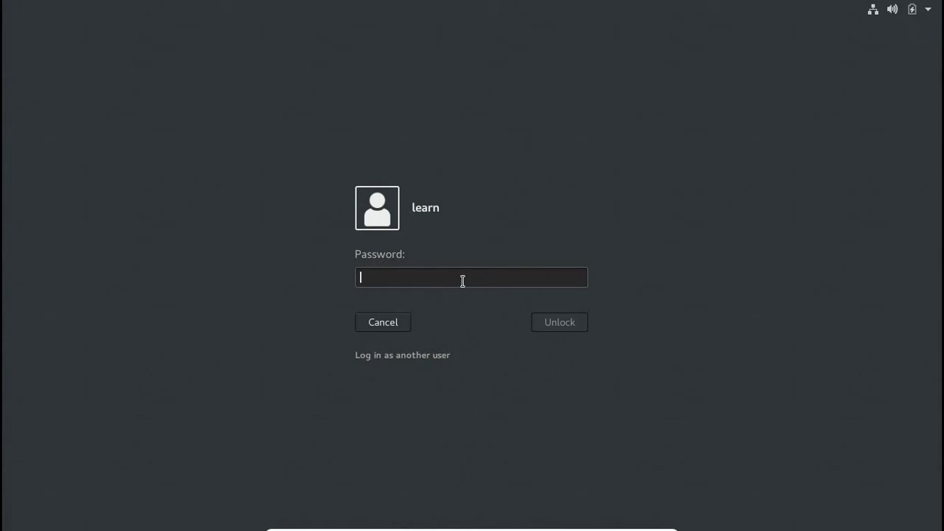
text(******)
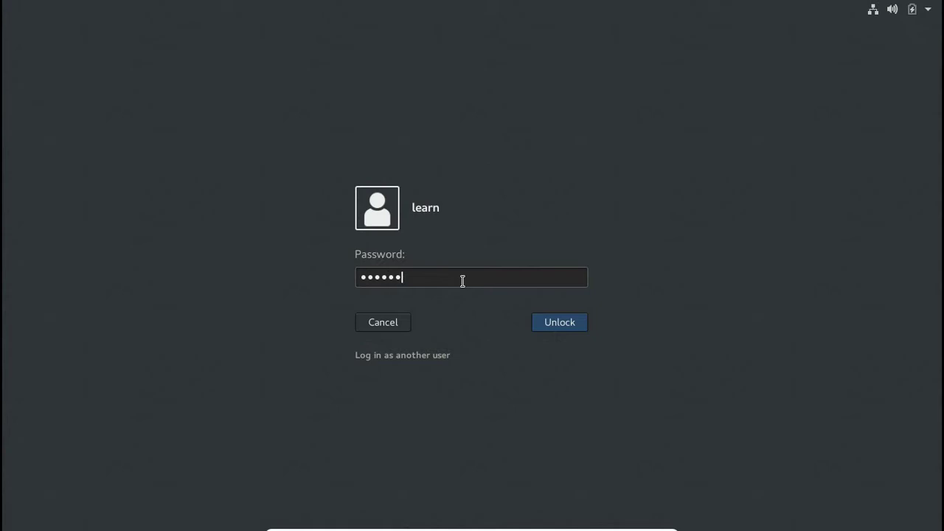
key(Return)
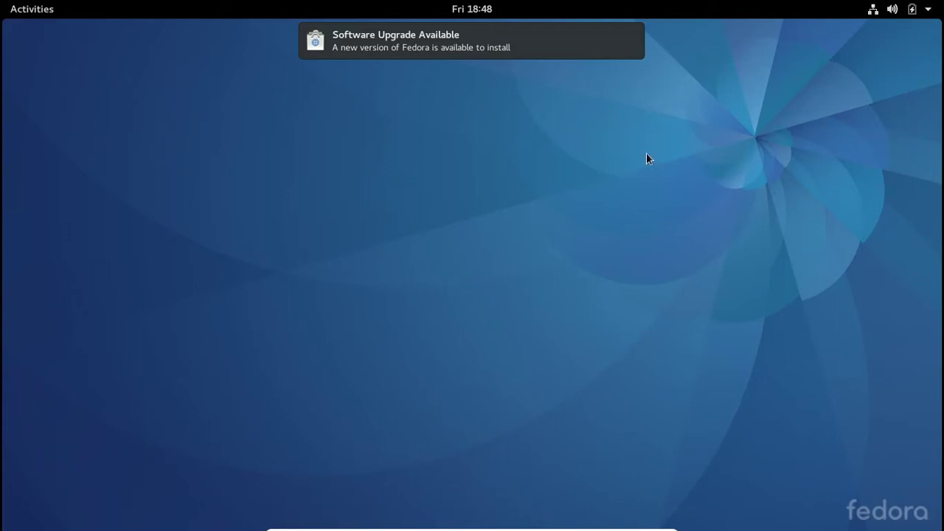
Step: Clear the Software Upgrade Available notification from the notification list and close the list
click(468, 11)
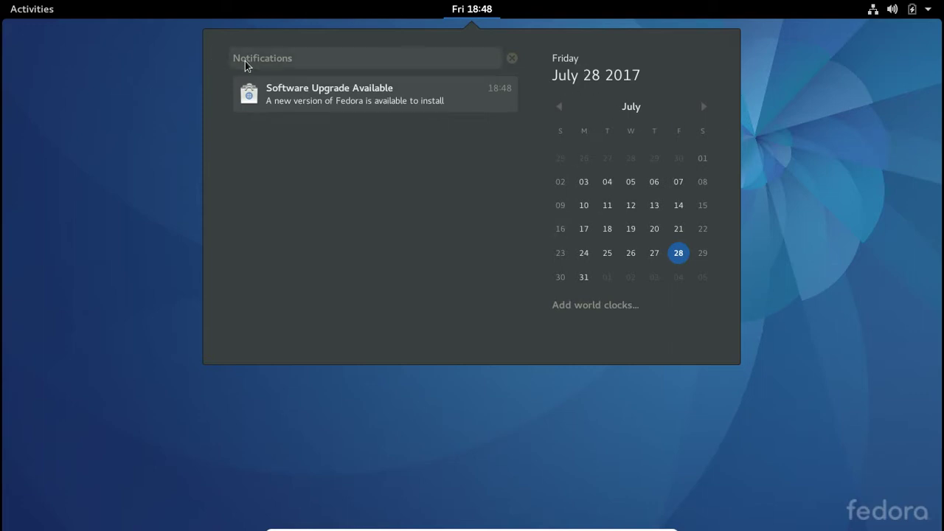
mouse_move(341, 86)
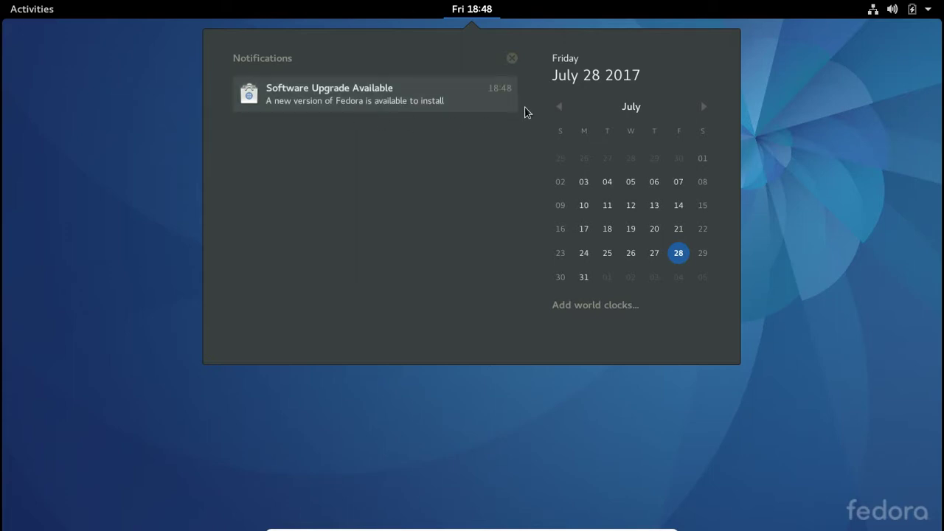
click(506, 89)
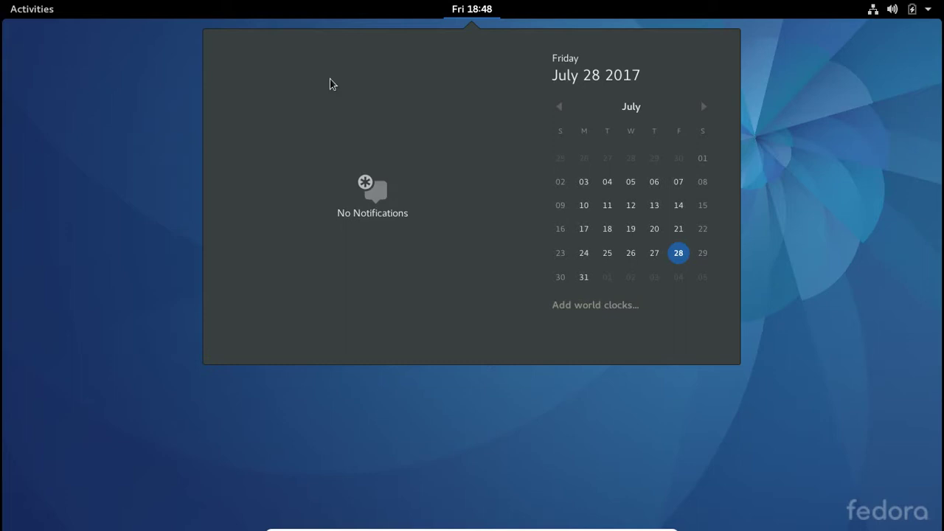
click(457, 7)
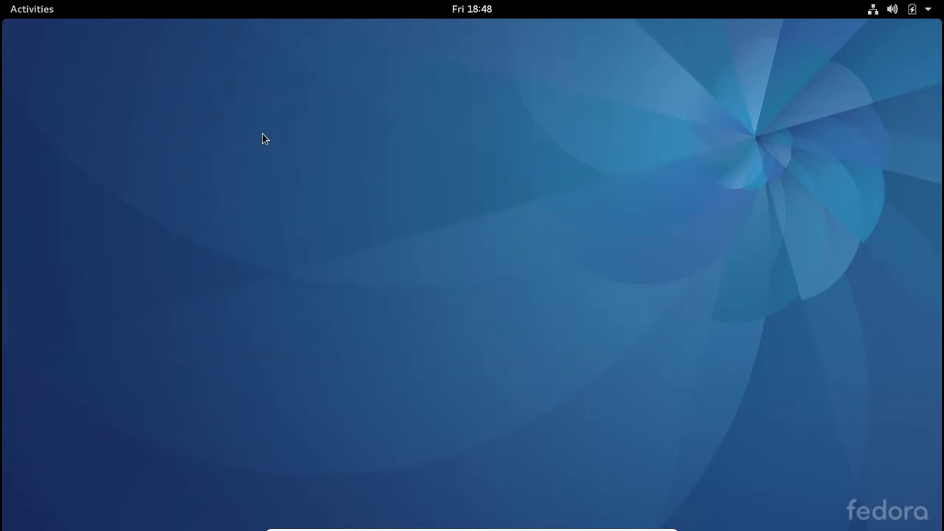
Step: Switch to the Files application and select the Desktop, Documents, Public and Templates folders in Home one after another
click(23, 12)
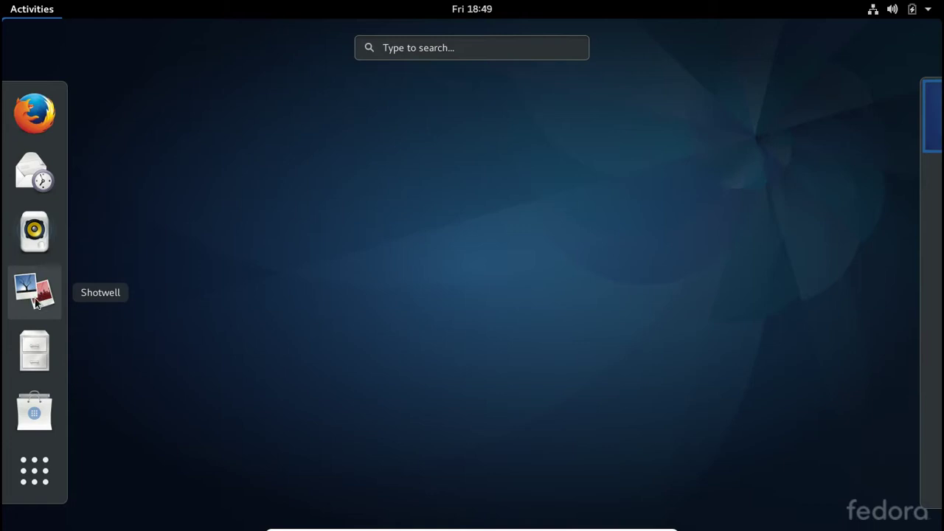
click(34, 354)
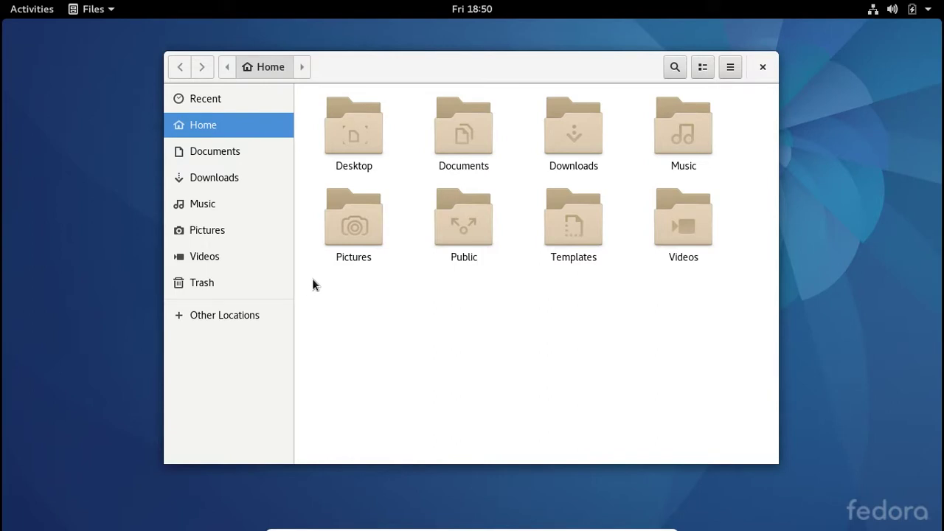
click(367, 148)
click(466, 147)
click(465, 241)
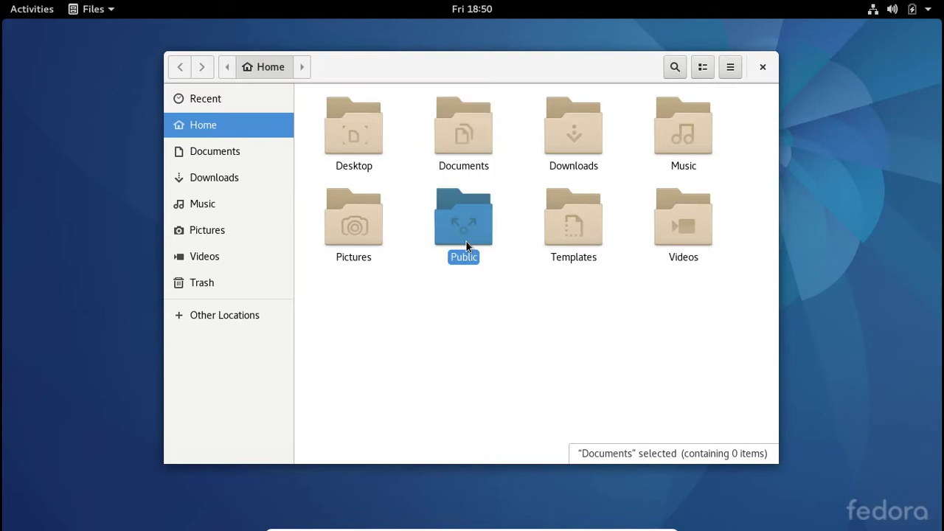
click(573, 247)
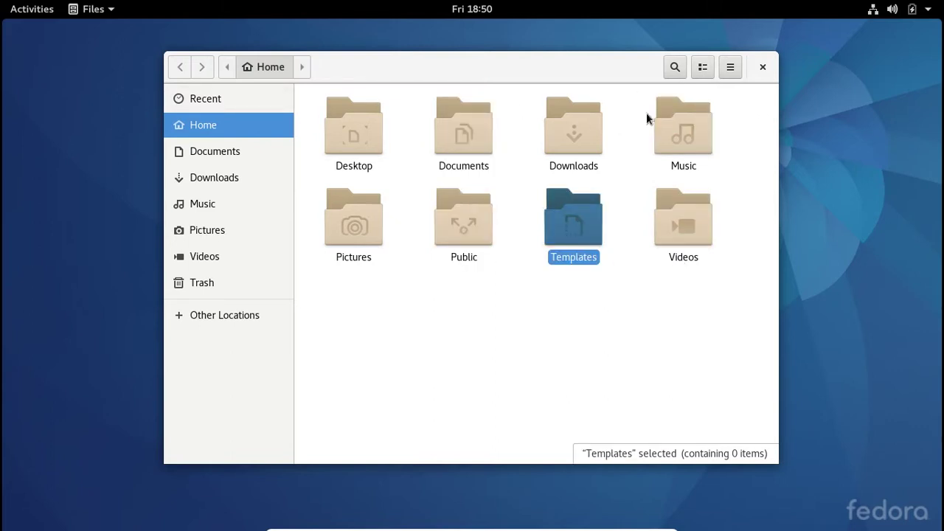
Step: Examine the Home folder's list and icon views, the search field, the view options and the actions offered for empty space
click(703, 68)
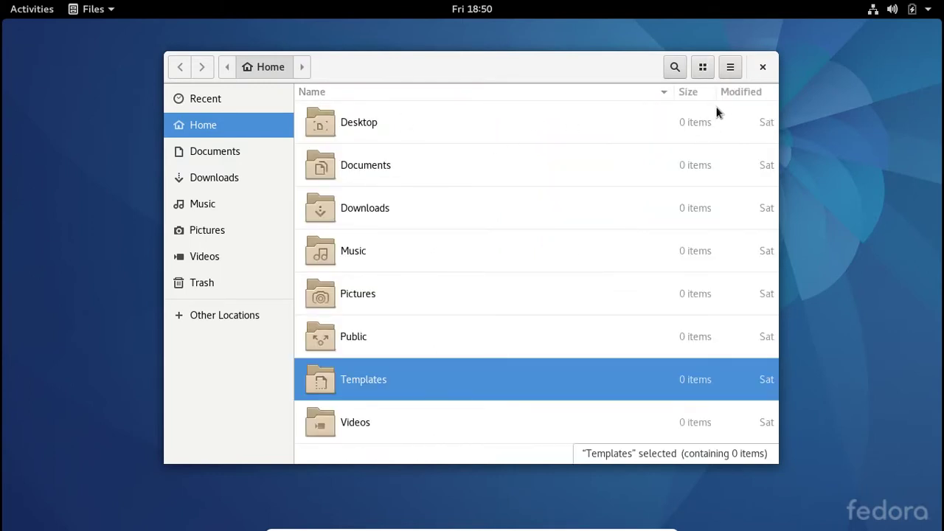
click(675, 68)
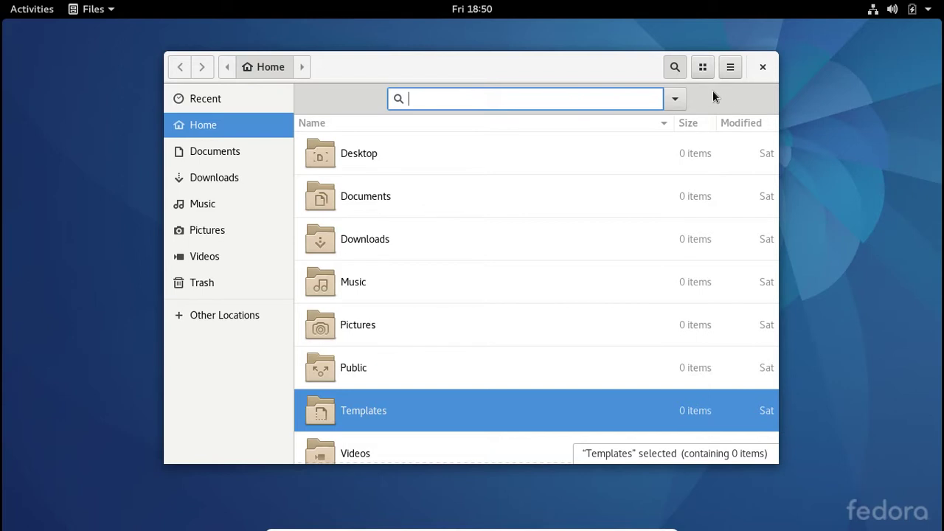
click(731, 67)
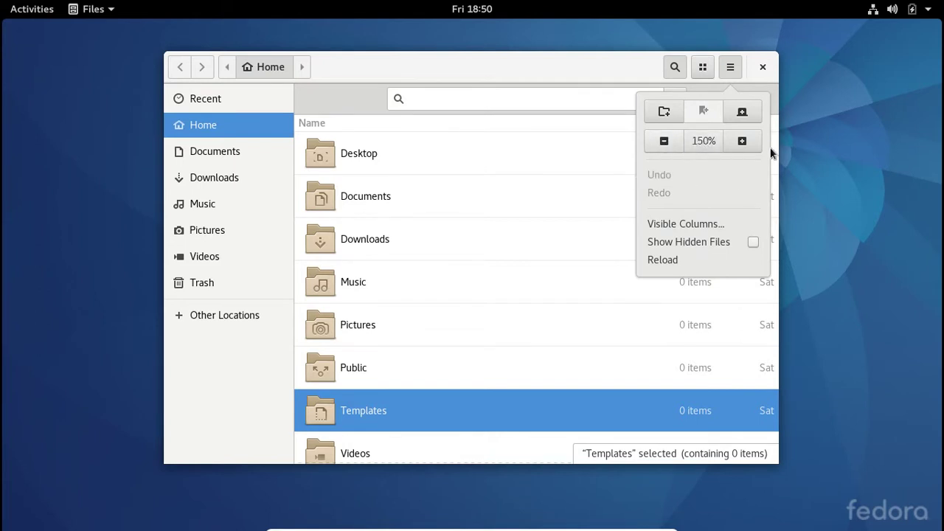
click(724, 71)
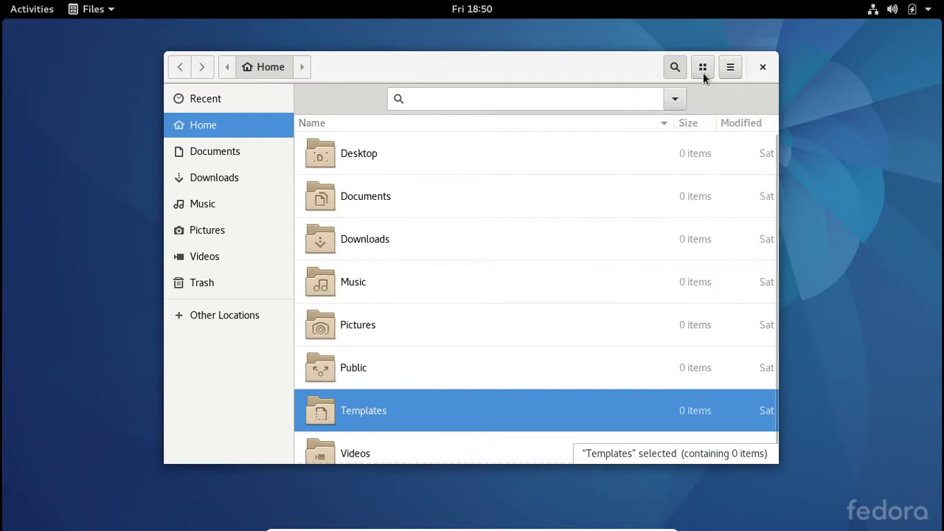
click(705, 72)
click(407, 361)
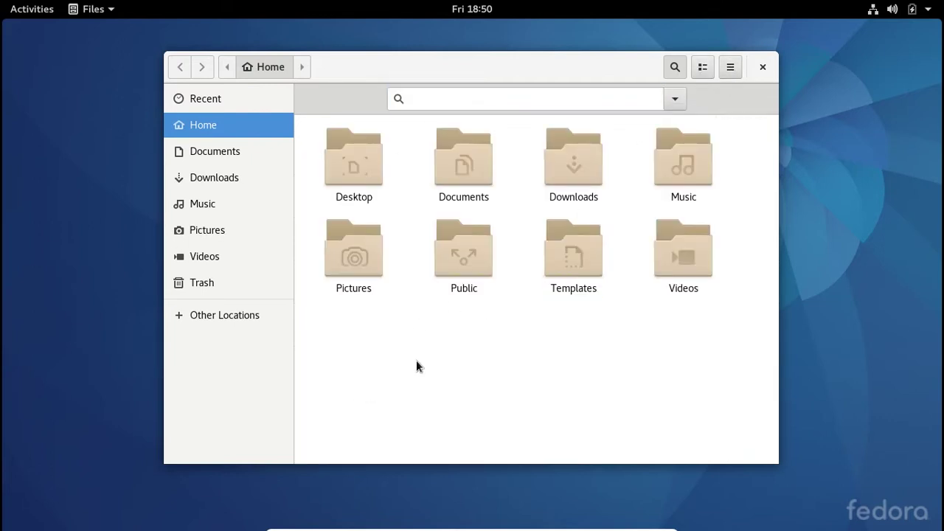
right_click(404, 322)
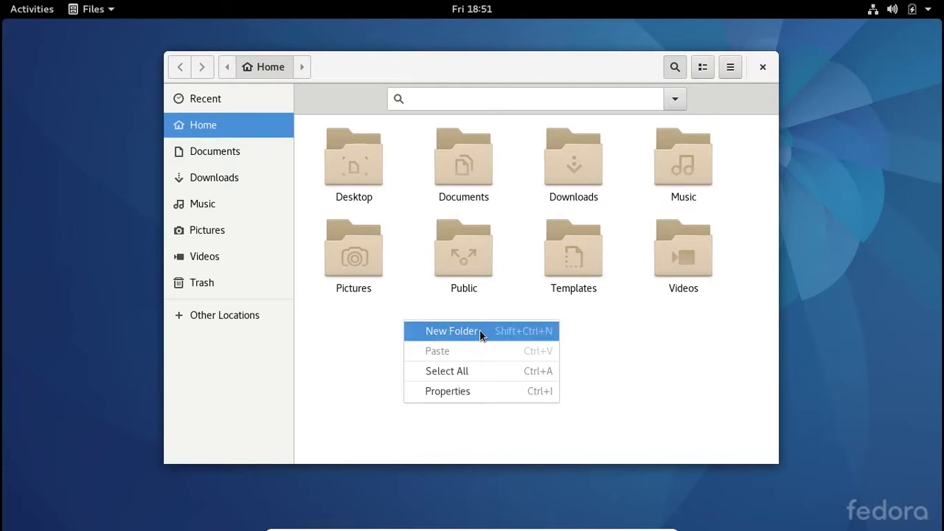
click(682, 334)
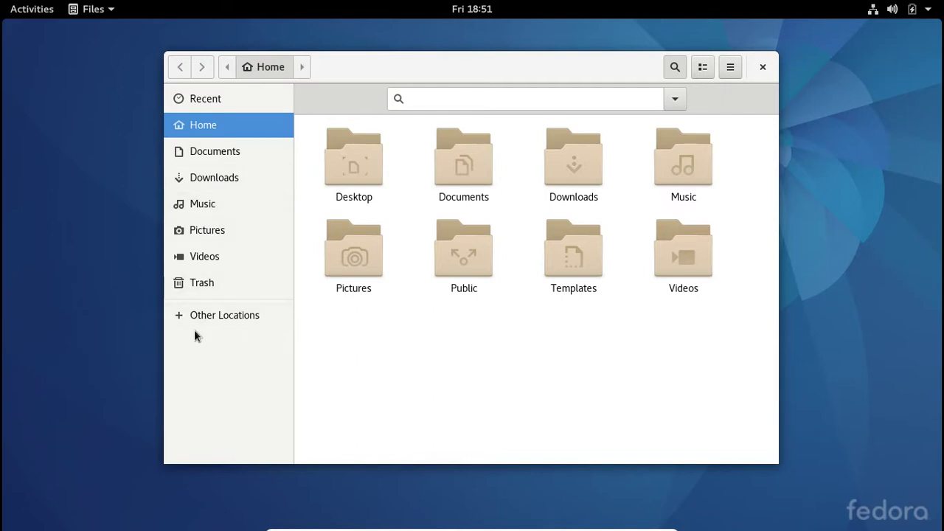
Step: Browse the root folders of the Computer drive under Other Locations and close the file manager
click(239, 315)
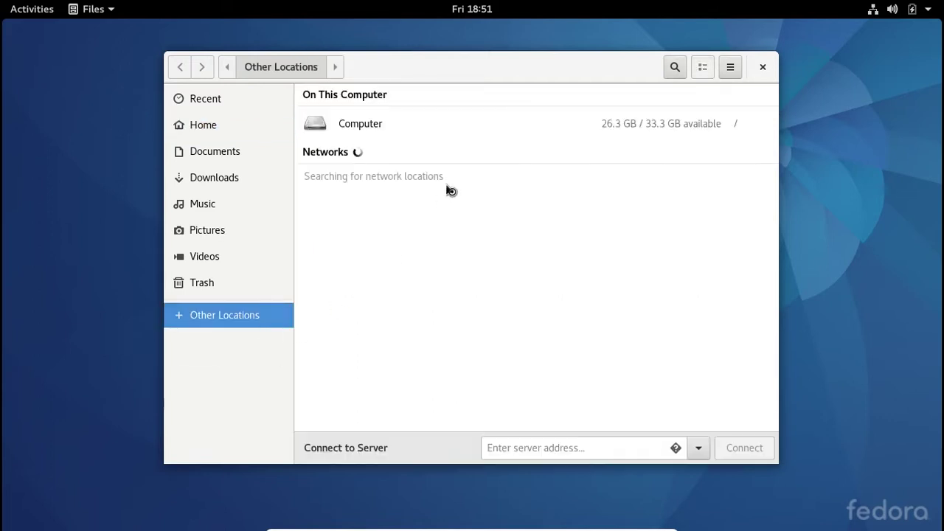
click(366, 124)
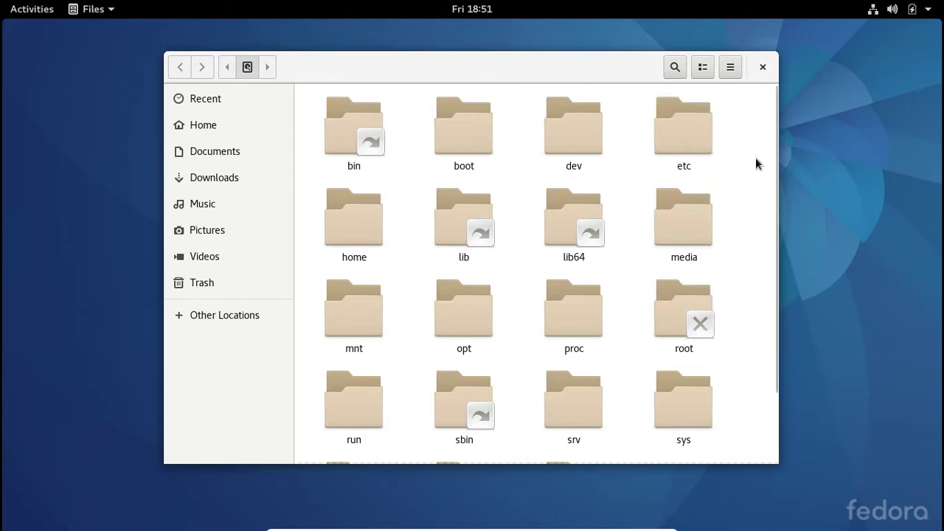
drag(776, 159, 776, 339)
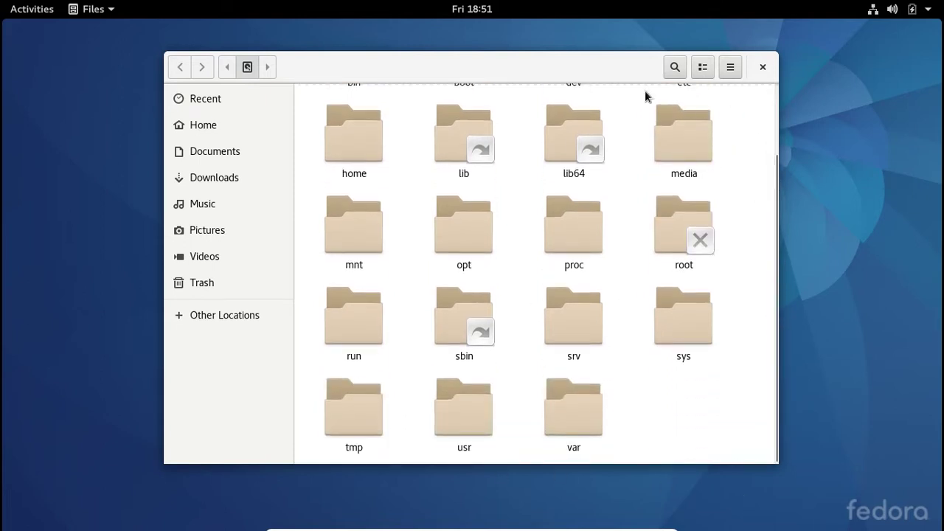
click(762, 67)
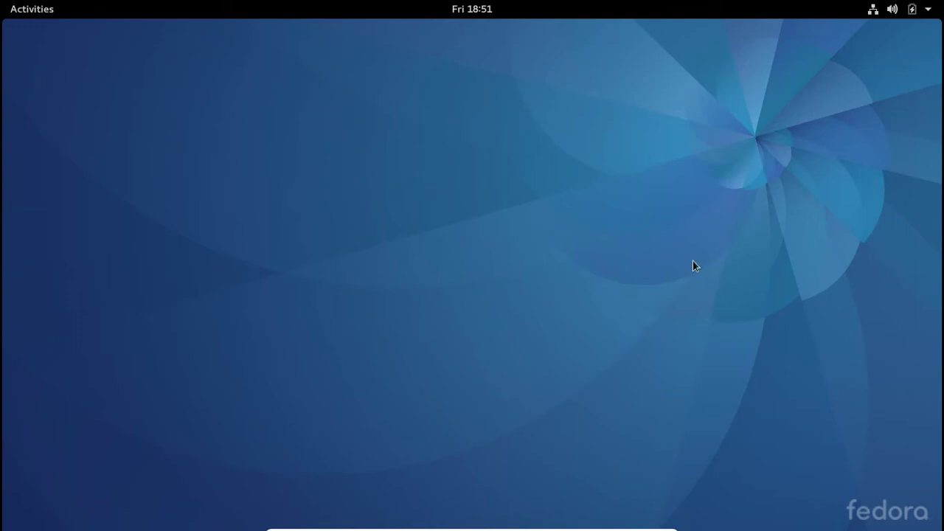
Step: Browse the Wallpapers, Pictures and Colors choices for the desktop background, cancel the selection and close the settings window
right_click(404, 90)
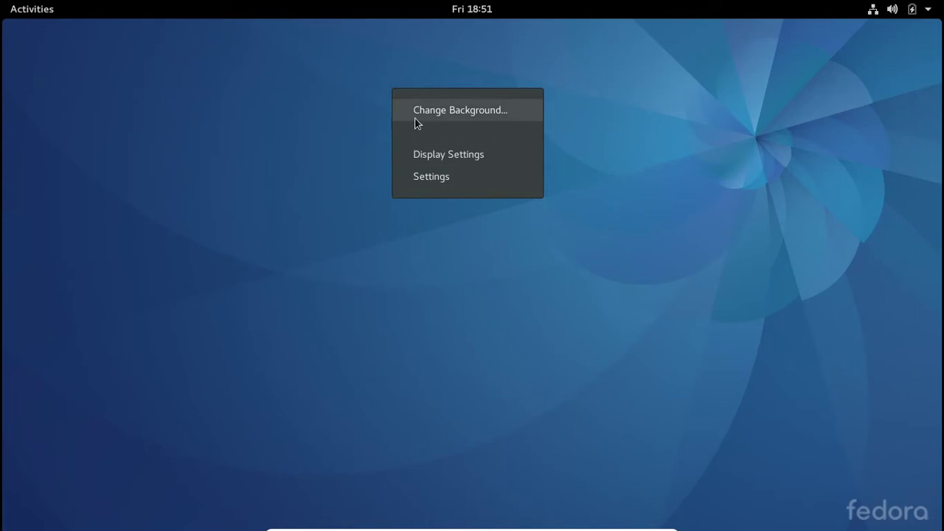
click(499, 111)
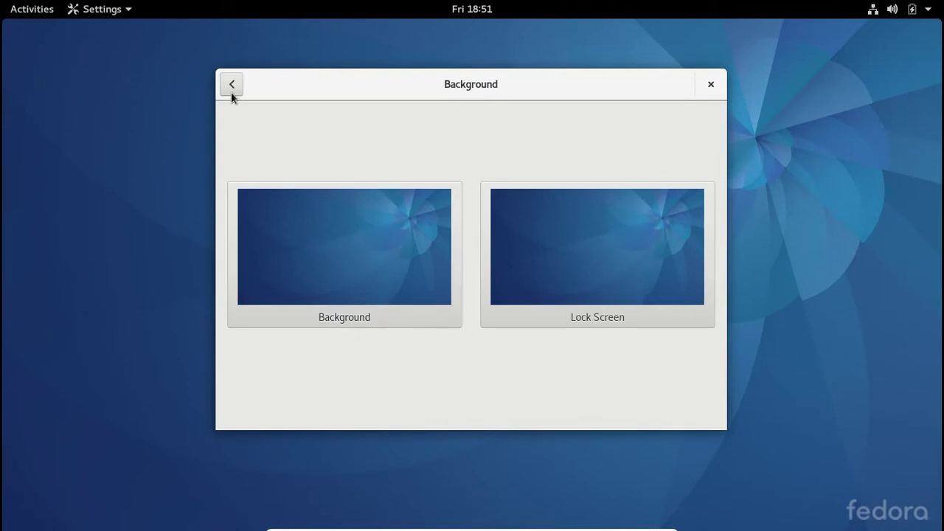
click(413, 209)
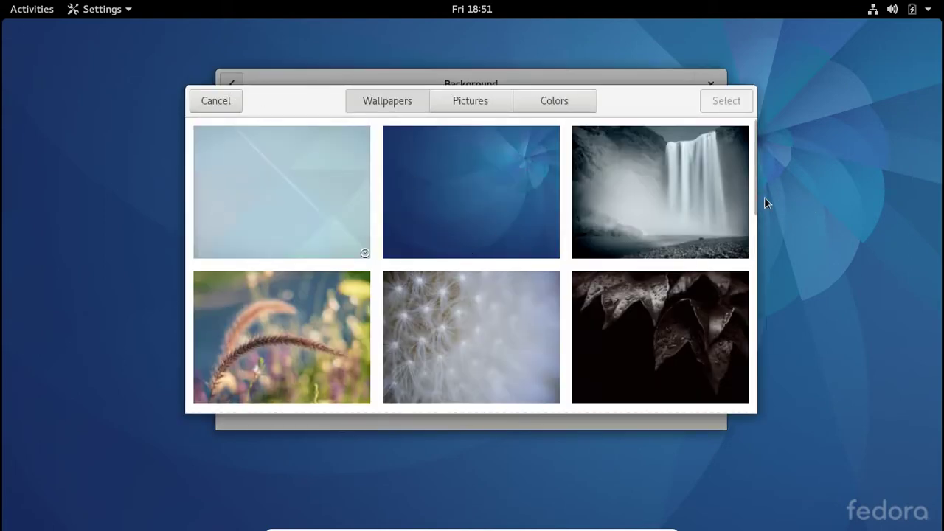
drag(752, 194, 768, 426)
drag(752, 381, 758, 193)
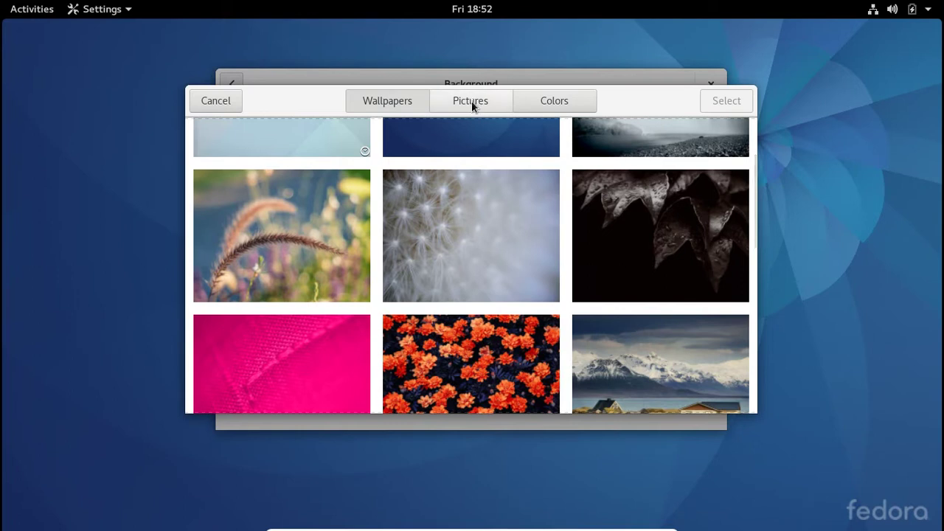
click(461, 95)
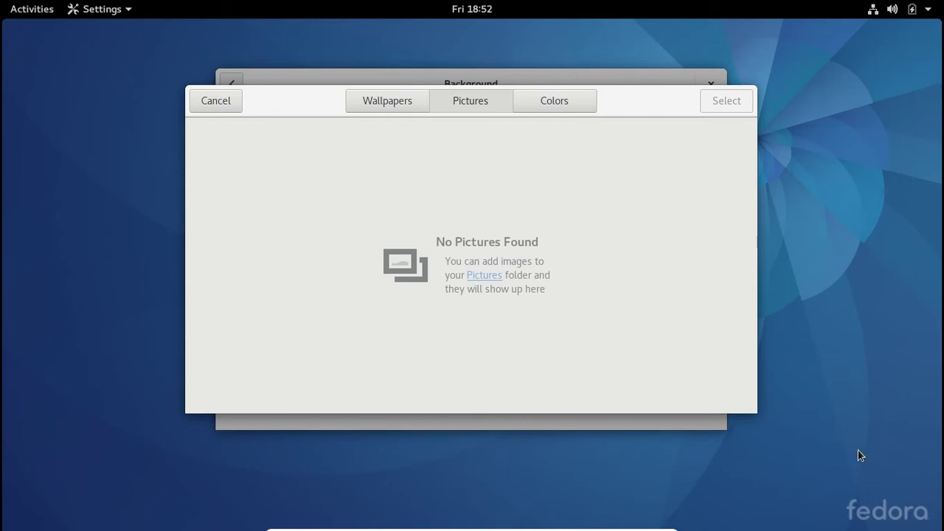
click(560, 97)
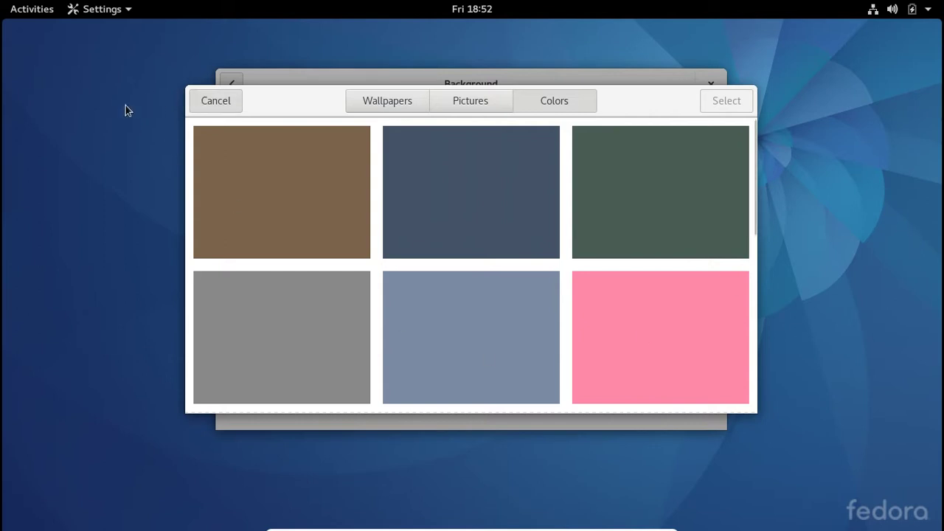
key(Escape)
click(702, 86)
Step: View the display settings, the All Settings overview and the Background page, and close the settings window
right_click(274, 64)
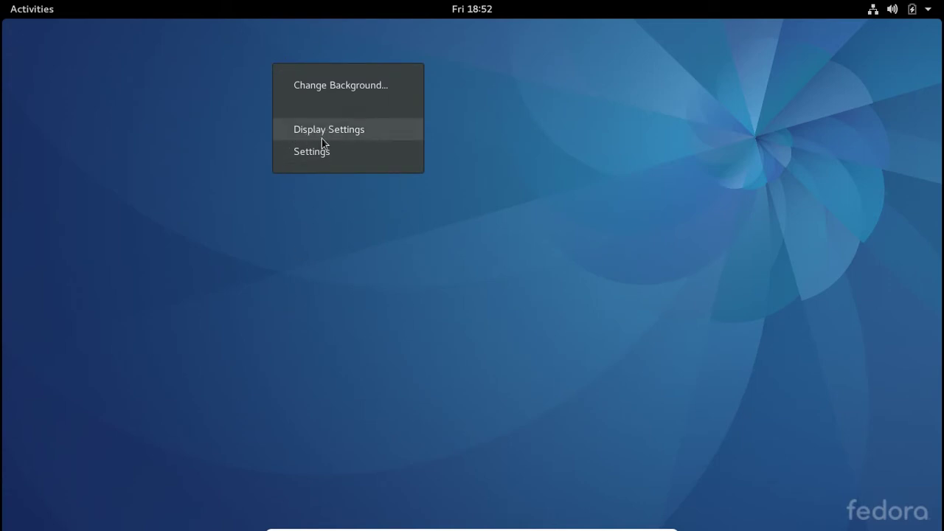
click(364, 133)
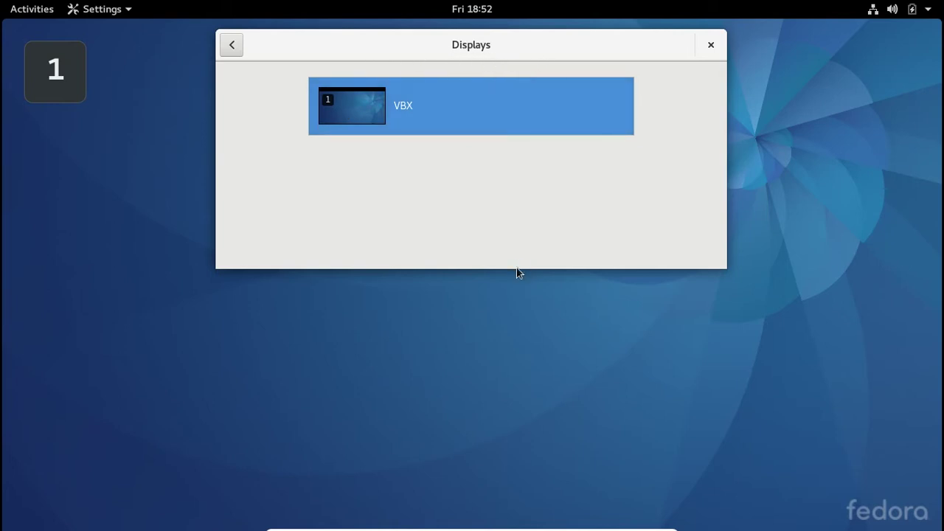
click(233, 45)
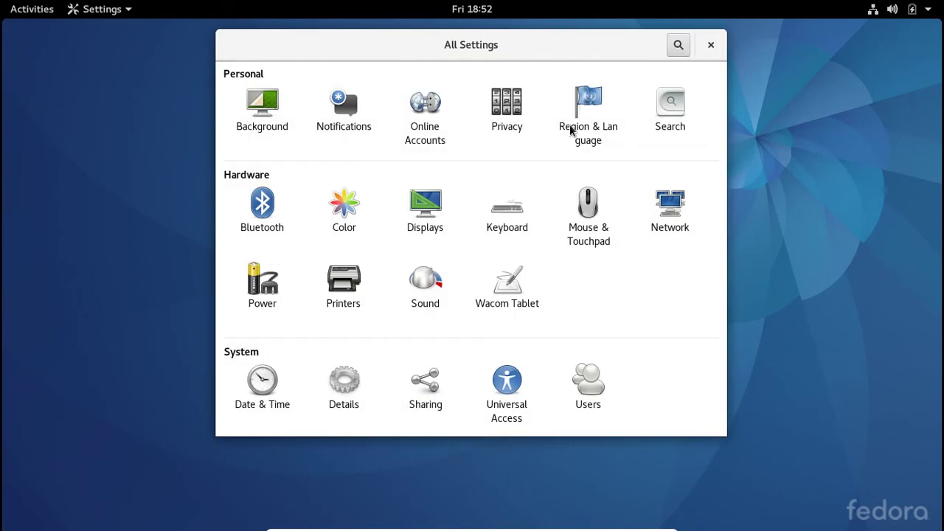
click(264, 120)
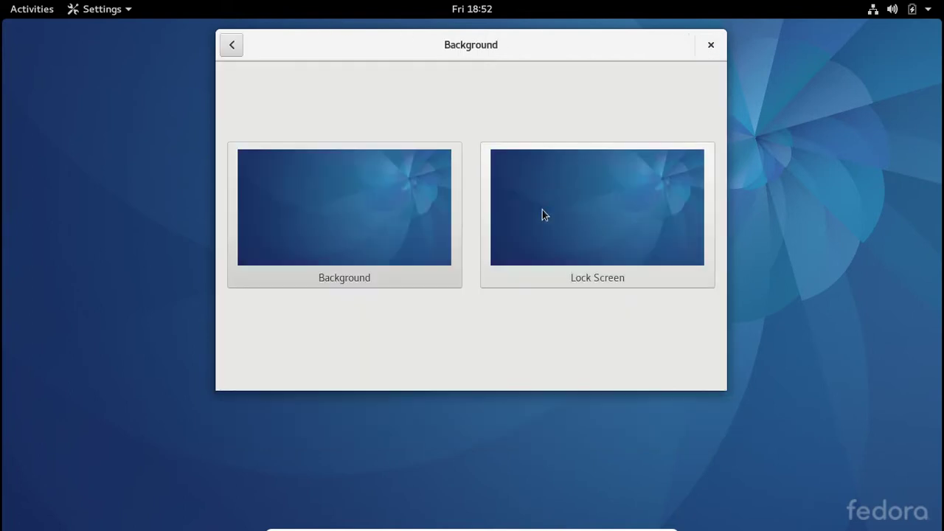
click(234, 45)
click(712, 47)
right_click(334, 108)
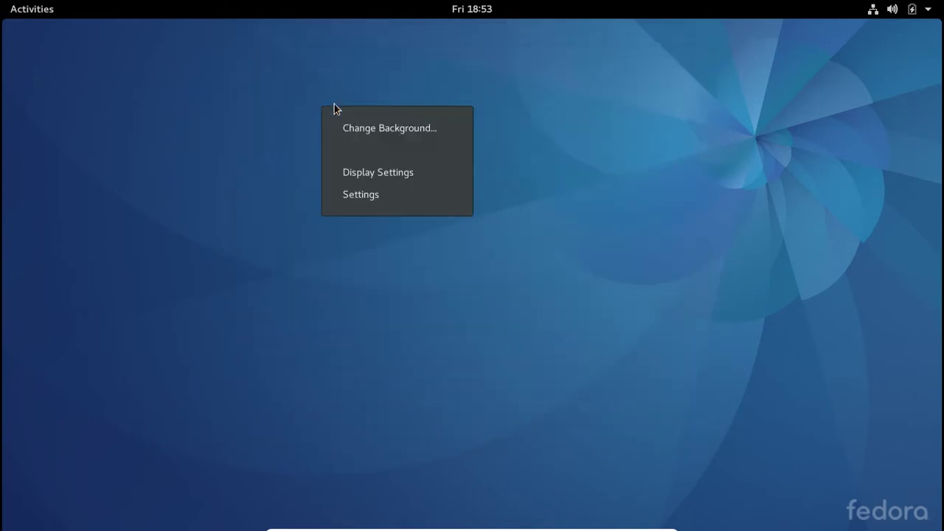
click(267, 113)
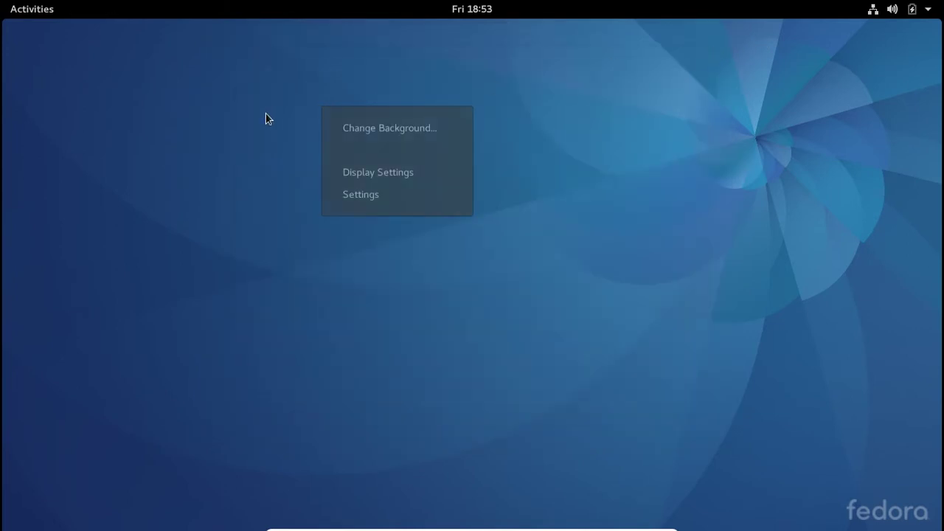
Step: Show all installed applications and look inside the Sundry application folder
click(29, 8)
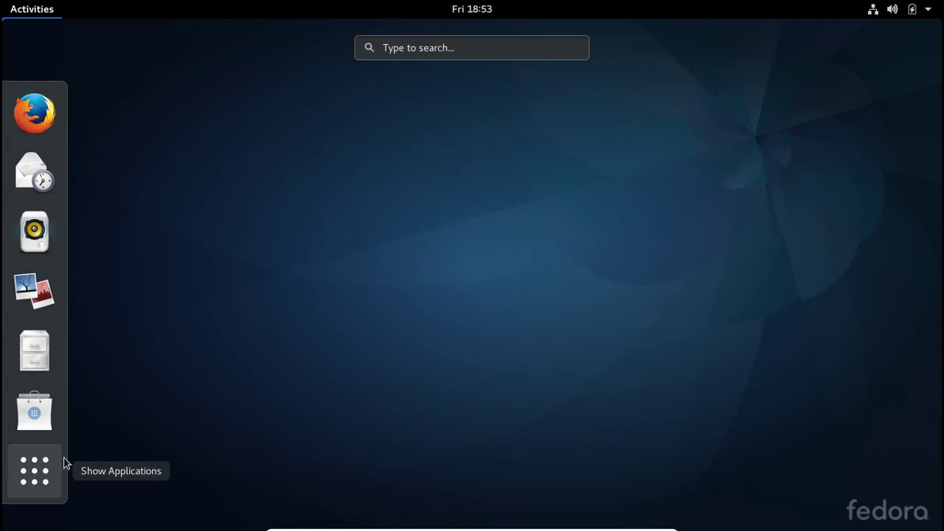
click(23, 475)
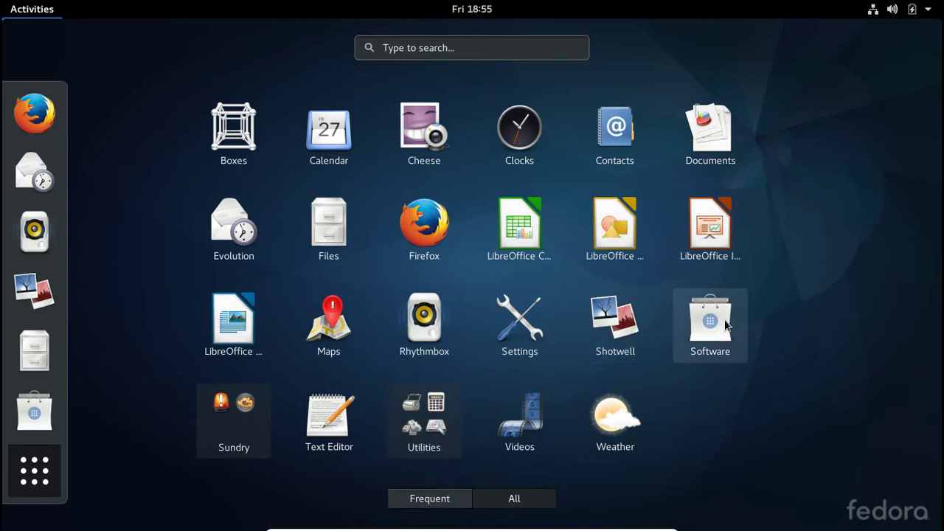
click(238, 426)
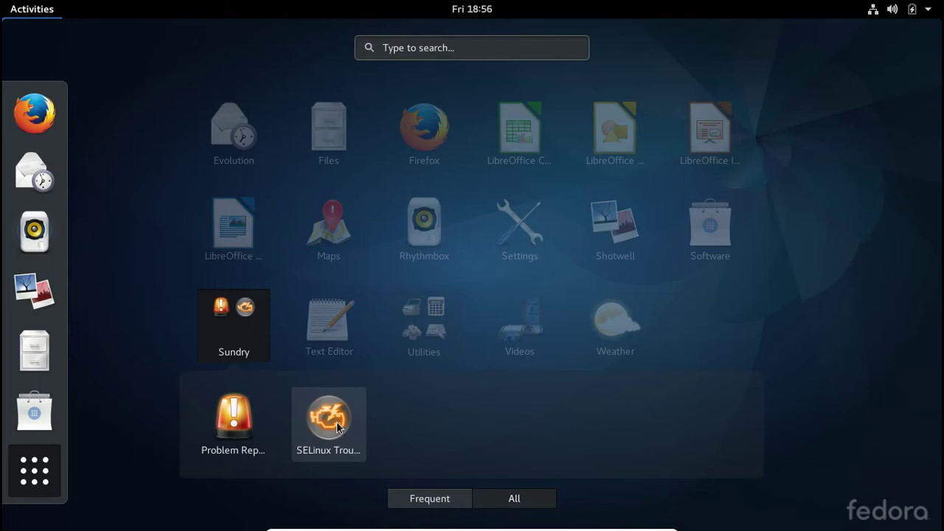
click(215, 340)
scroll(228, 331, up, 1)
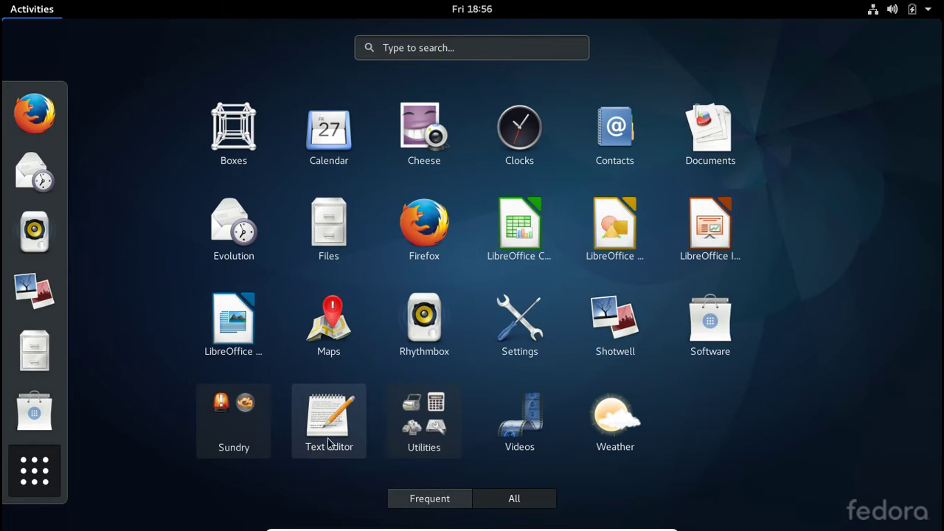
Step: Open Logs from the Utilities folder, view the Hardware, Security, System and Applications entries, and close it
click(424, 427)
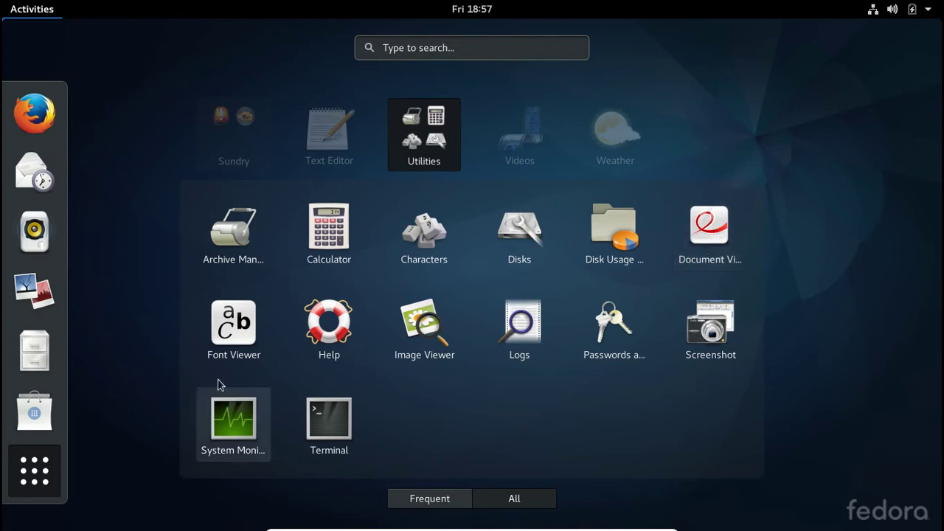
click(242, 341)
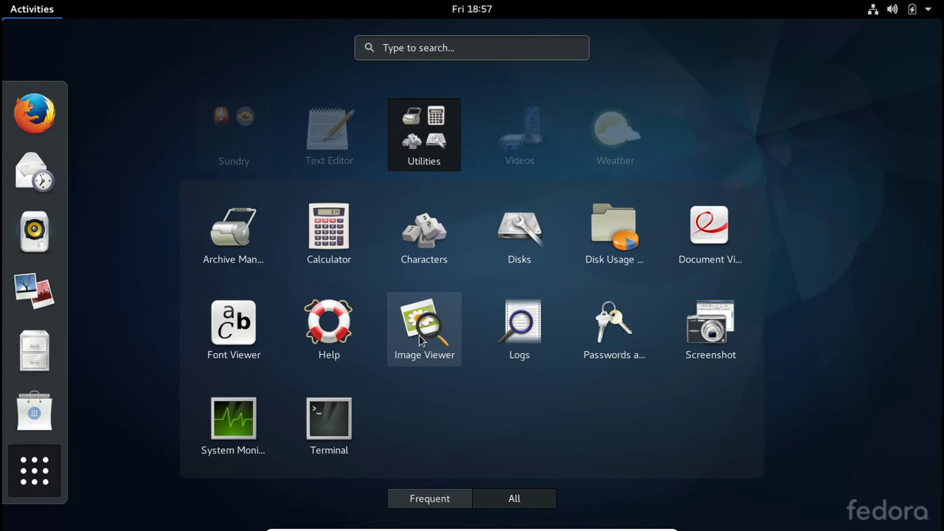
click(536, 338)
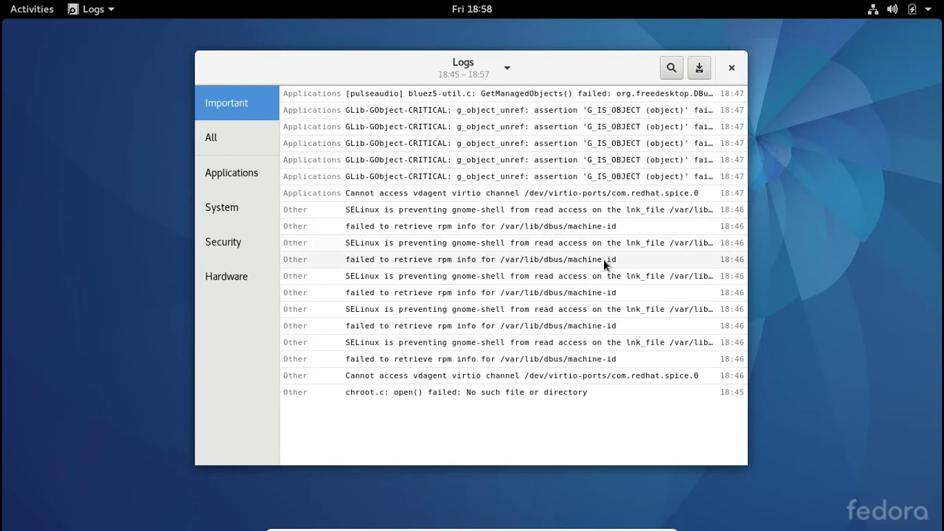
click(212, 277)
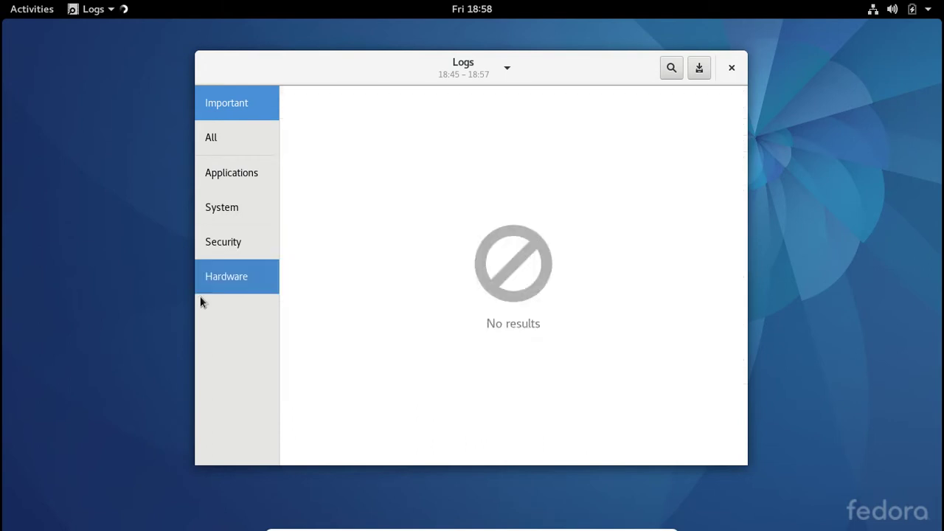
click(214, 247)
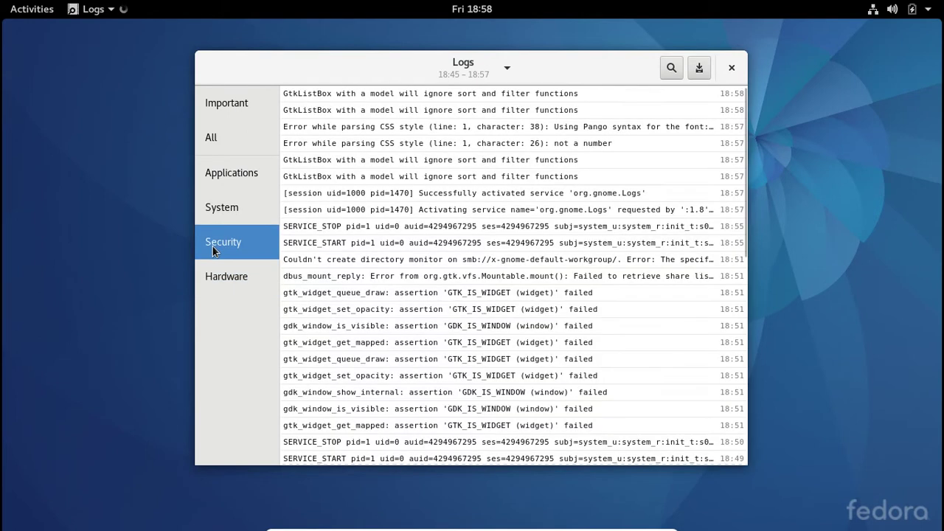
click(227, 216)
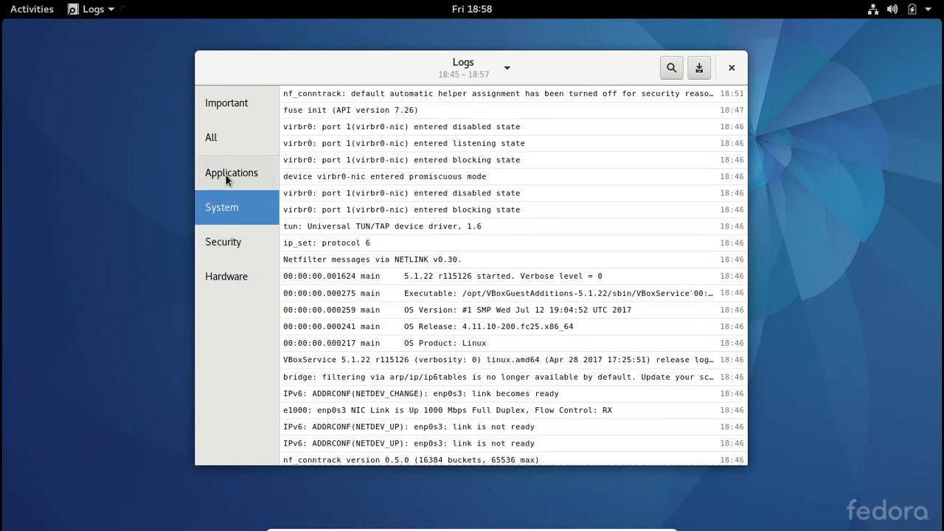
click(226, 171)
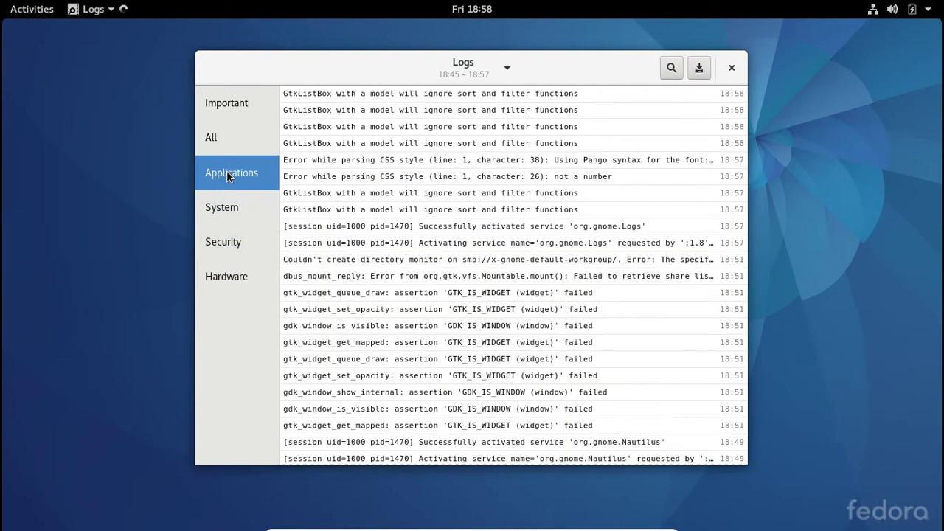
click(731, 68)
Step: Open Passwords and Keys from the Utilities folder, view the Login keyring and close the application
click(15, 10)
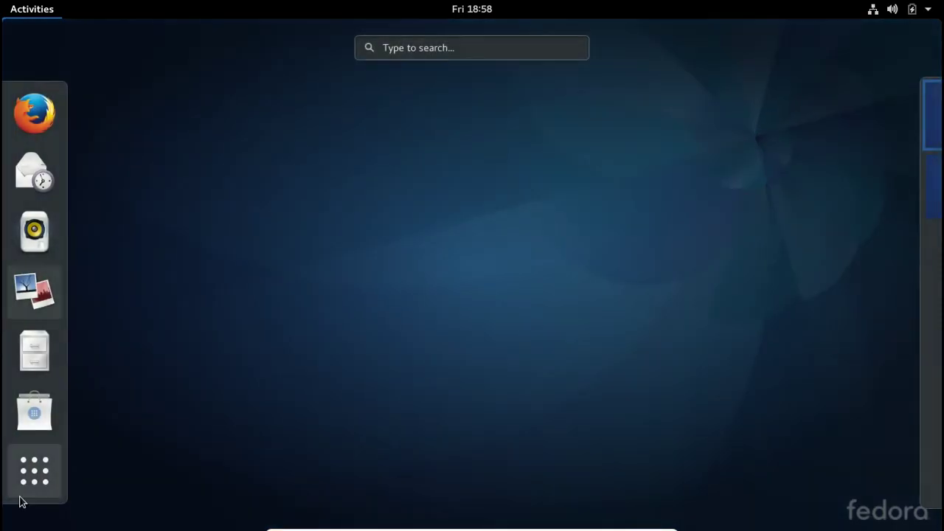
click(34, 470)
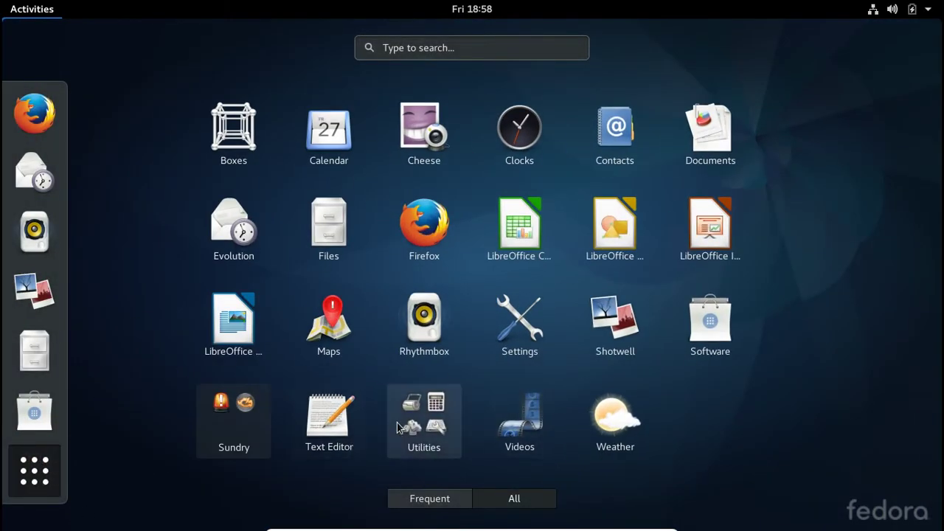
click(400, 423)
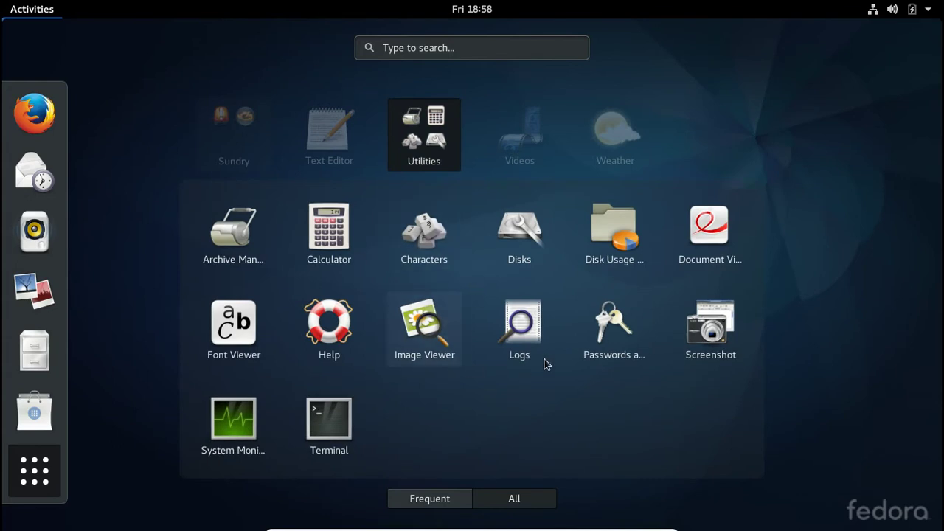
click(615, 326)
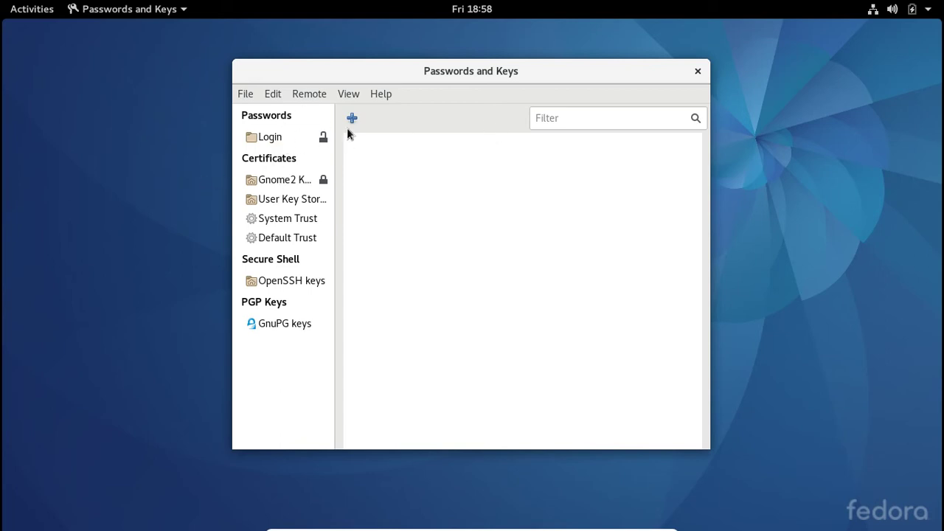
click(262, 138)
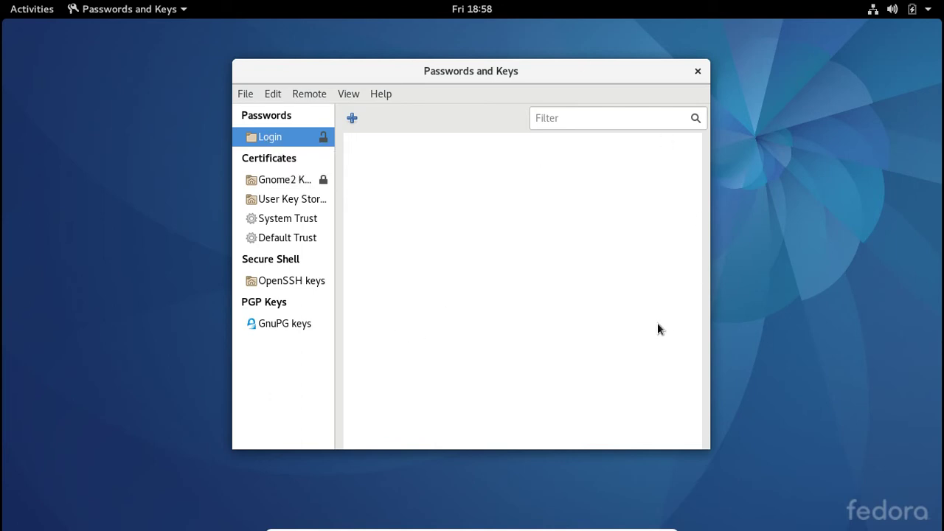
click(697, 74)
Step: Open System Monitor from the Utilities folder, view its processes, resources and file systems, and close it
click(32, 9)
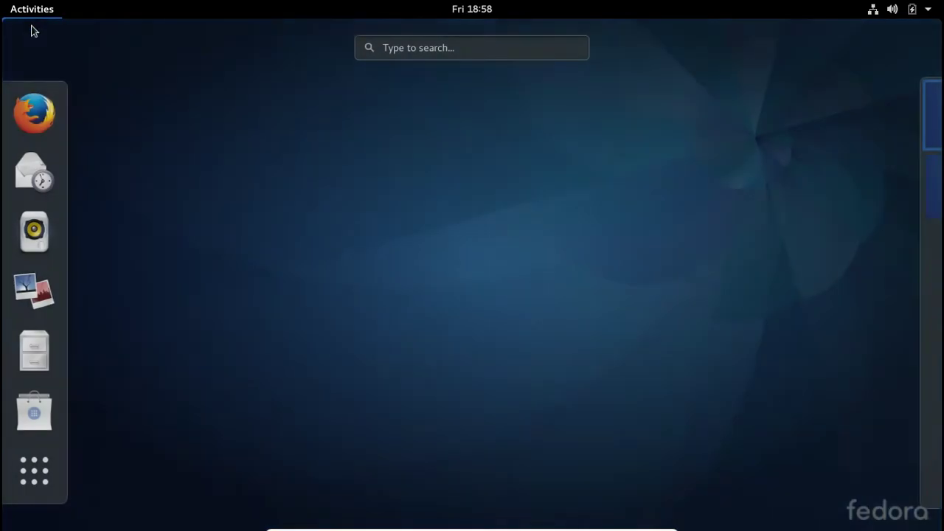
click(41, 484)
scroll(415, 429, down, 1)
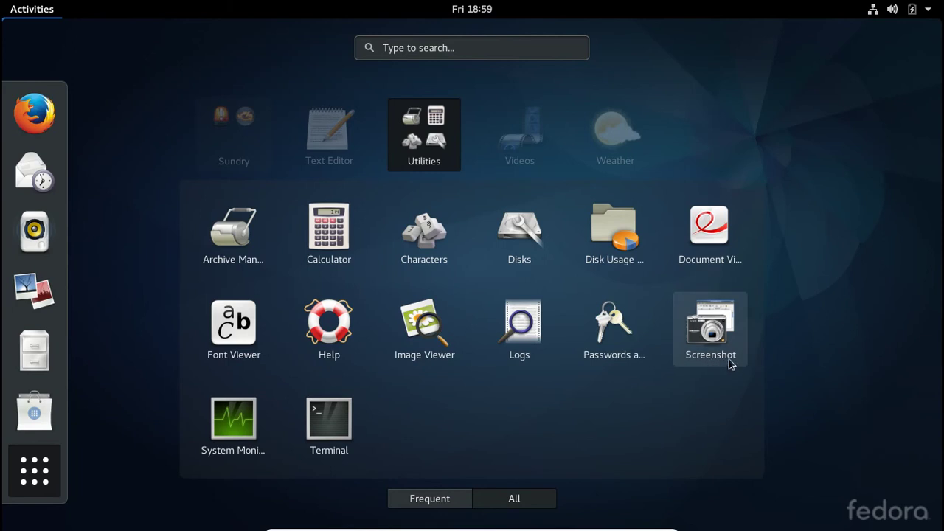
click(226, 426)
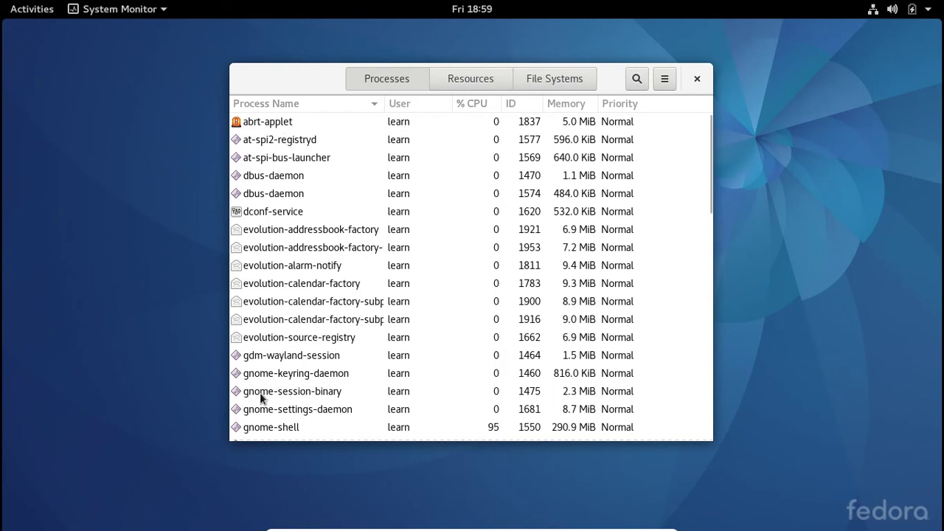
click(470, 79)
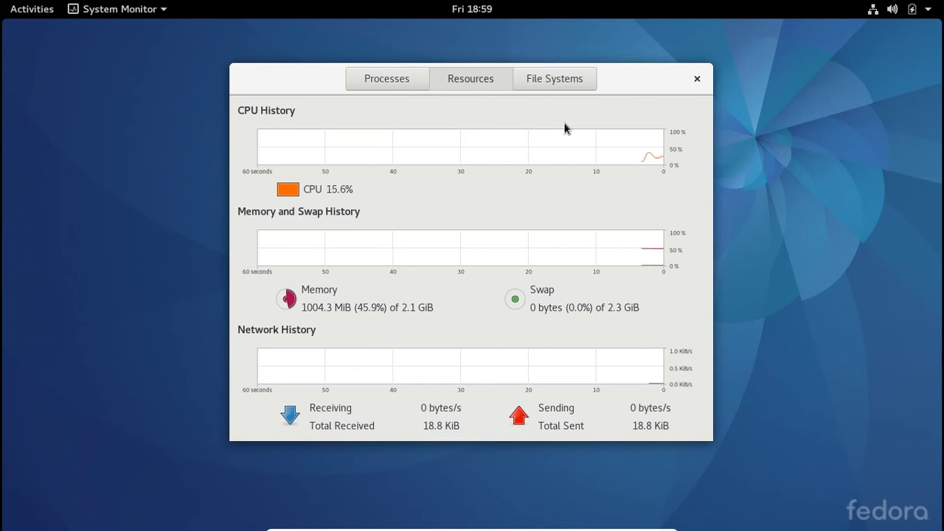
click(560, 86)
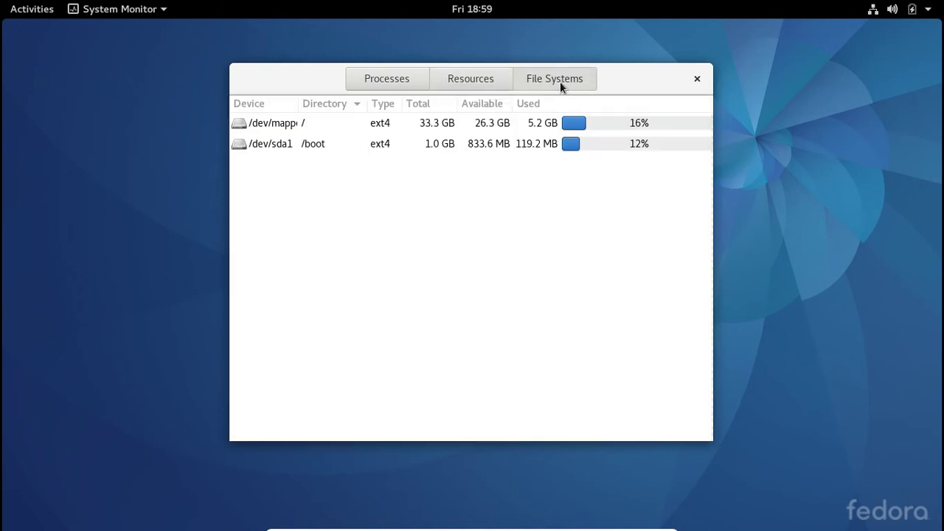
click(695, 79)
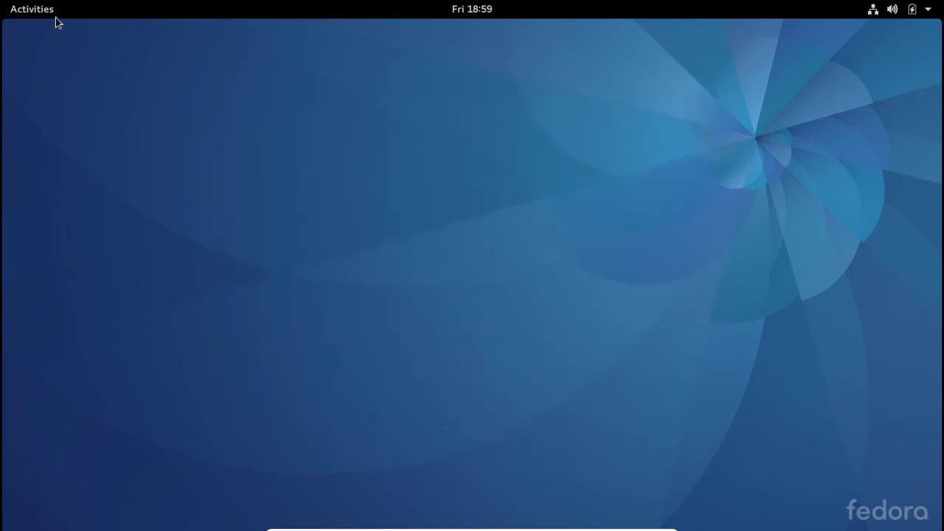
Step: Open Terminal from the Utilities folder and maximize its window
click(33, 10)
click(33, 485)
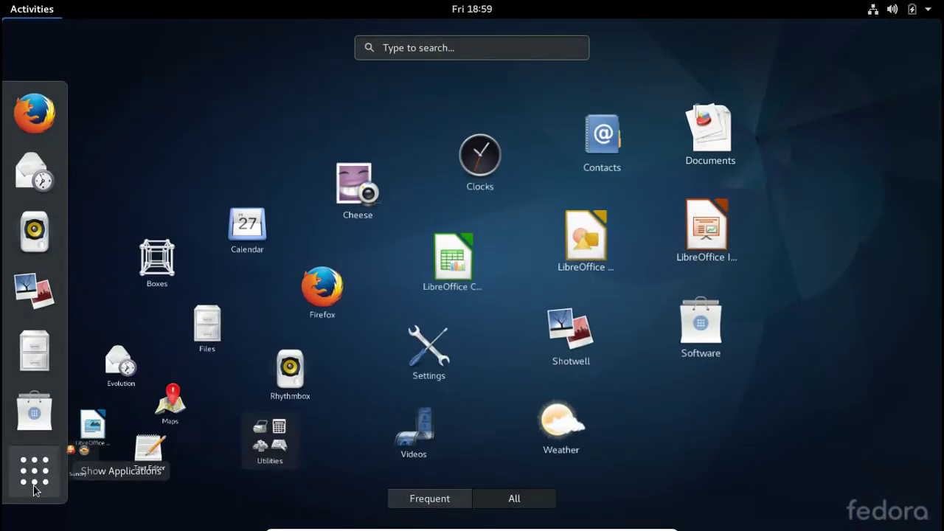
click(448, 423)
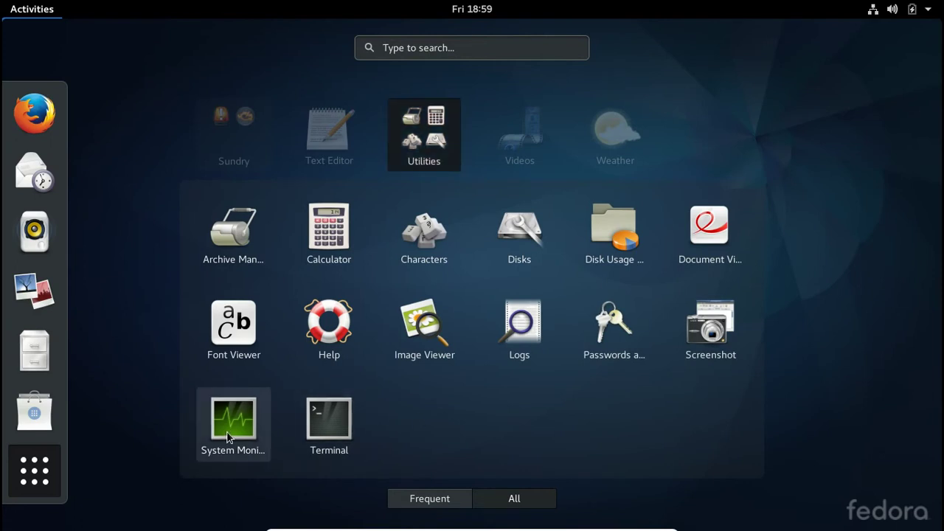
click(336, 433)
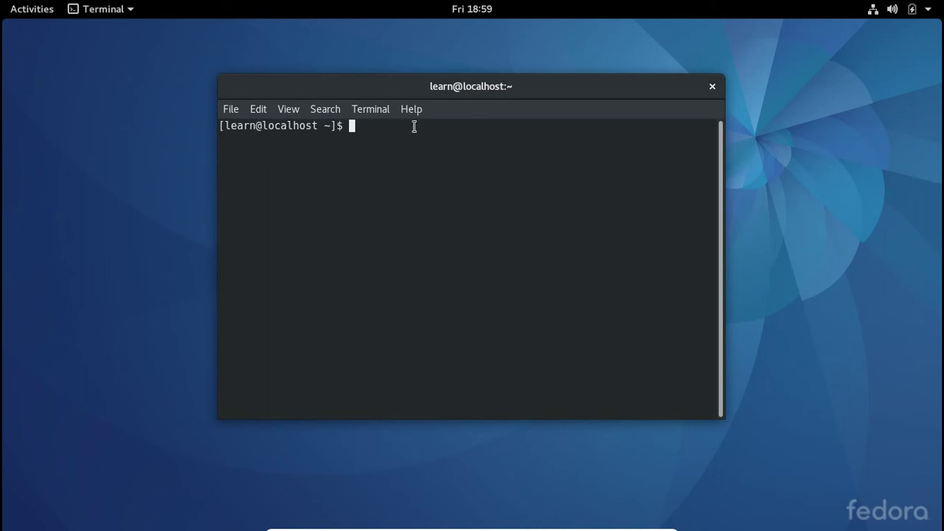
double_click(451, 87)
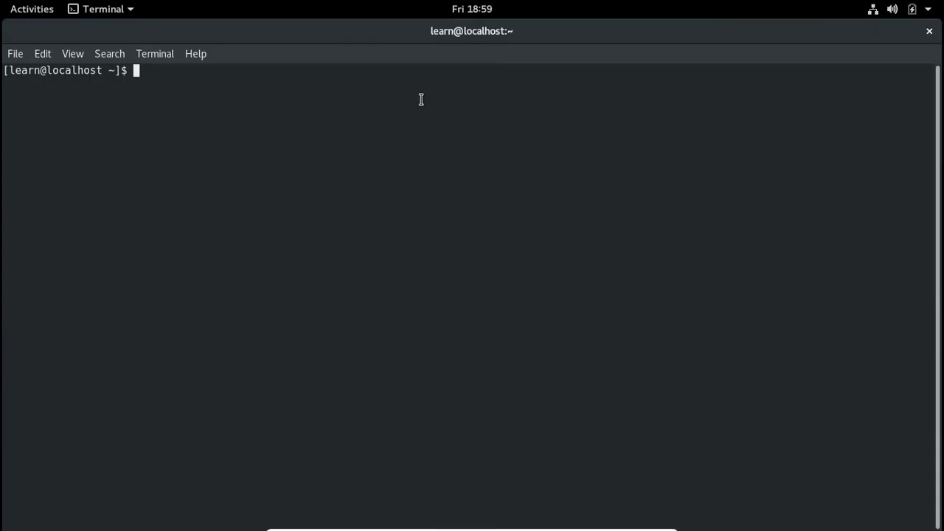
Step: Enter the sample text fgsfs at the Terminal prompt, erase it and close the application
text(fgsfs)
key(BackSpace)
key(BackSpace)
key(BackSpace)
key(BackSpace)
key(BackSpace)
click(929, 32)
Step: Show the installed applications, switch between the Frequent and All views, and return to the empty desktop
click(38, 9)
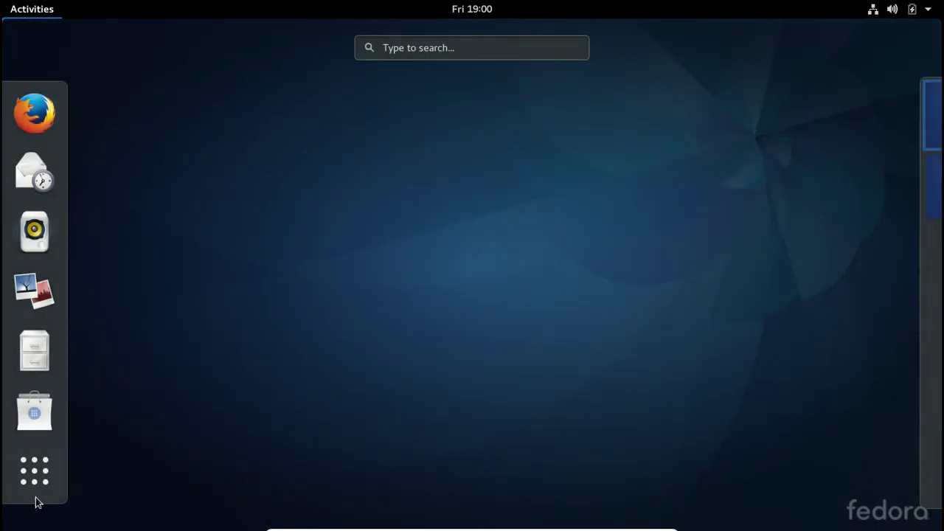
click(35, 472)
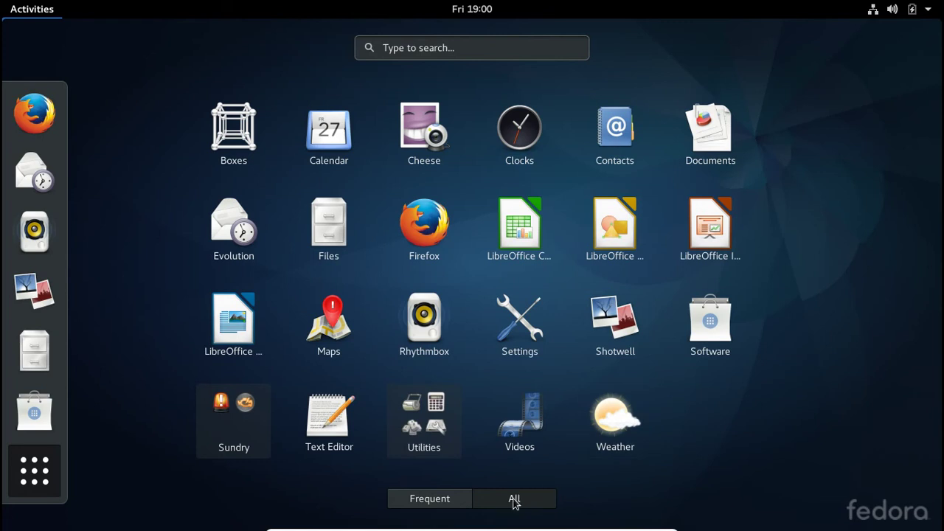
click(441, 506)
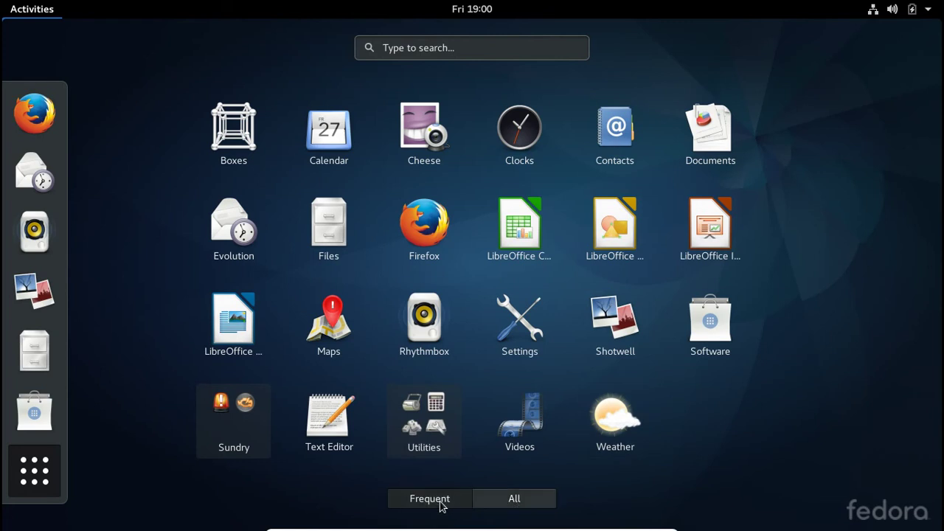
click(506, 500)
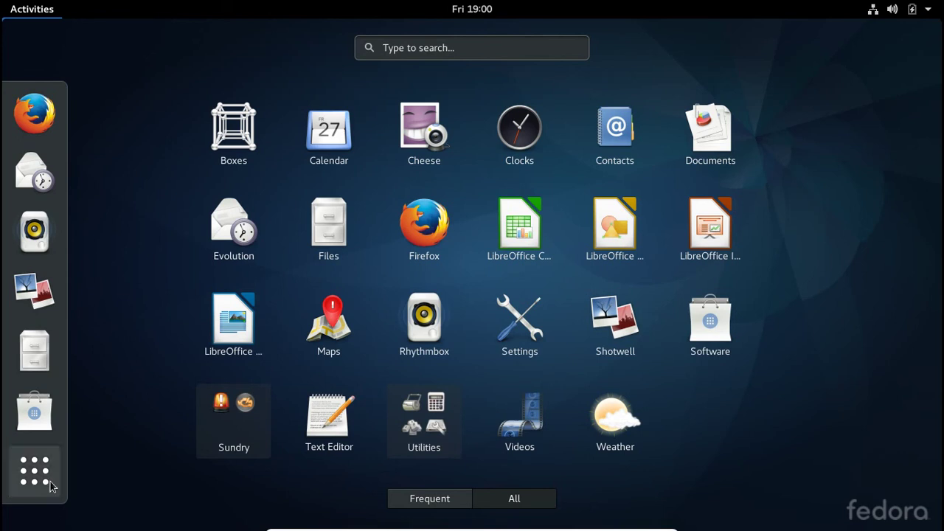
click(24, 475)
click(35, 9)
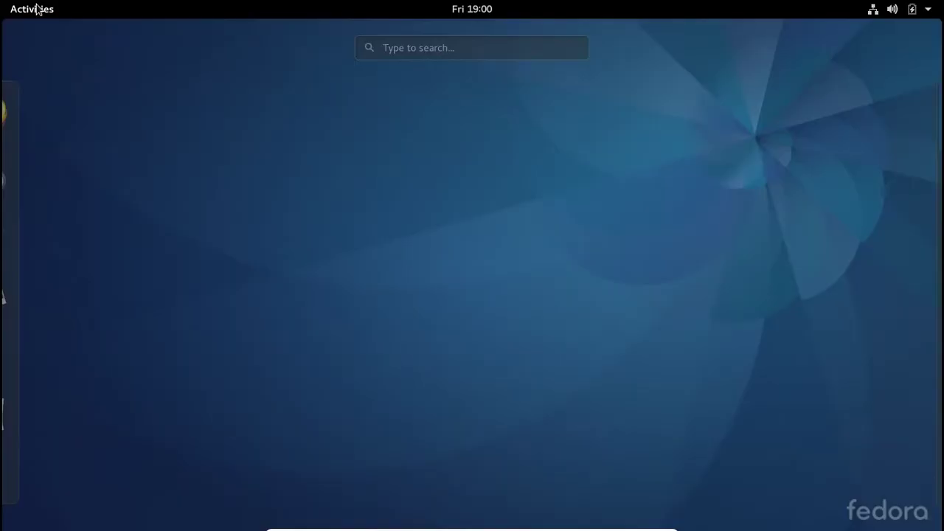
click(35, 9)
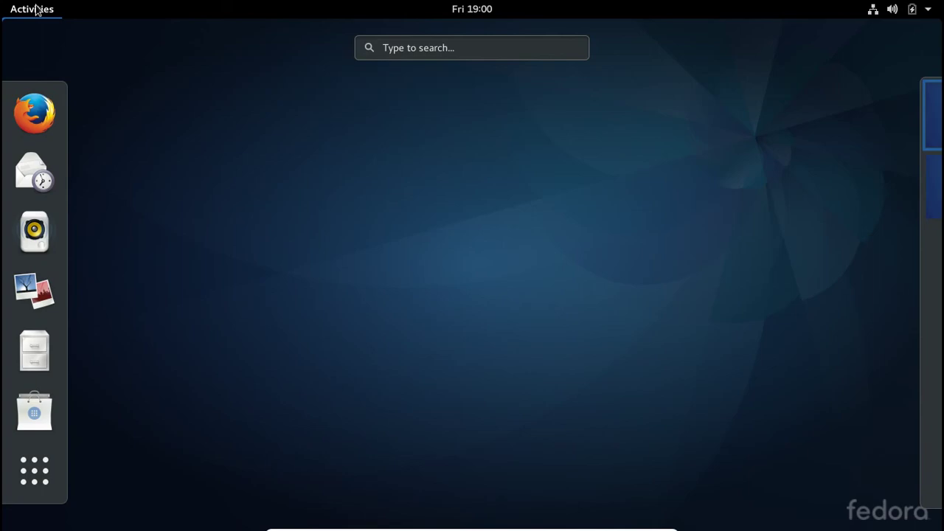
click(447, 400)
Step: Turn off the virtual machine's Full-screen Mode and switch to the vokoscreen window on the host desktop
click(311, 525)
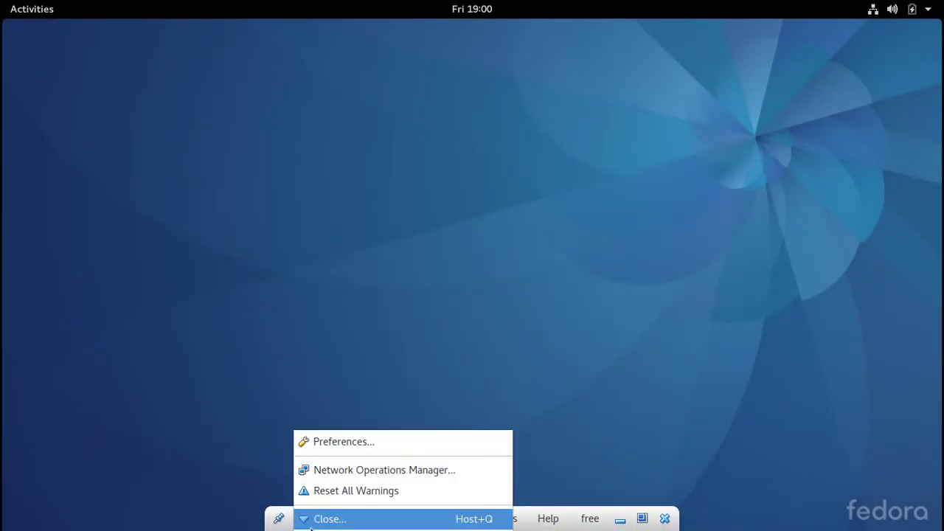
click(257, 526)
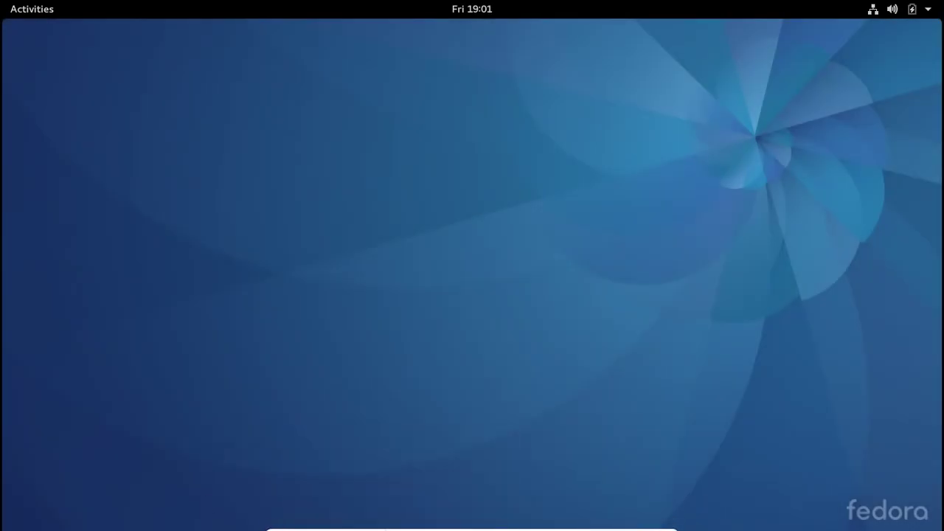
click(310, 525)
click(345, 526)
click(344, 526)
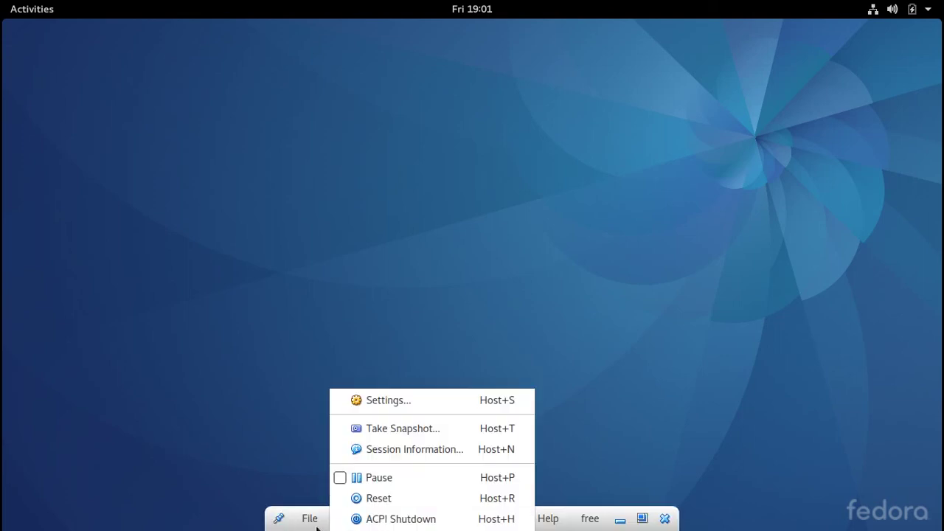
click(317, 528)
click(396, 519)
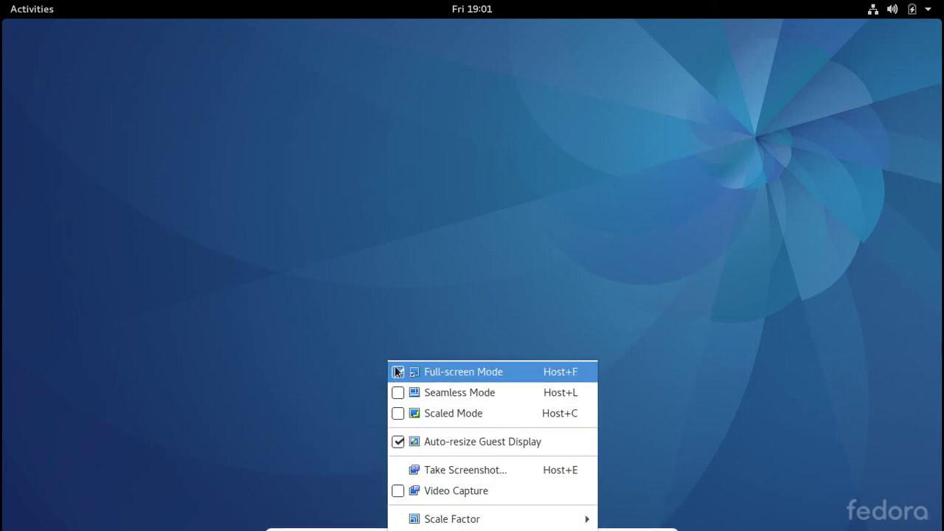
click(396, 372)
click(29, 9)
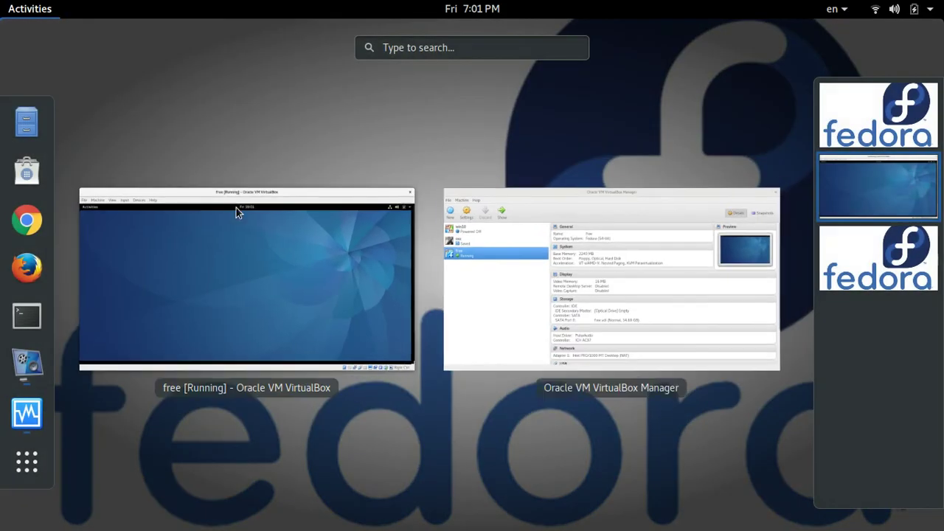
click(24, 363)
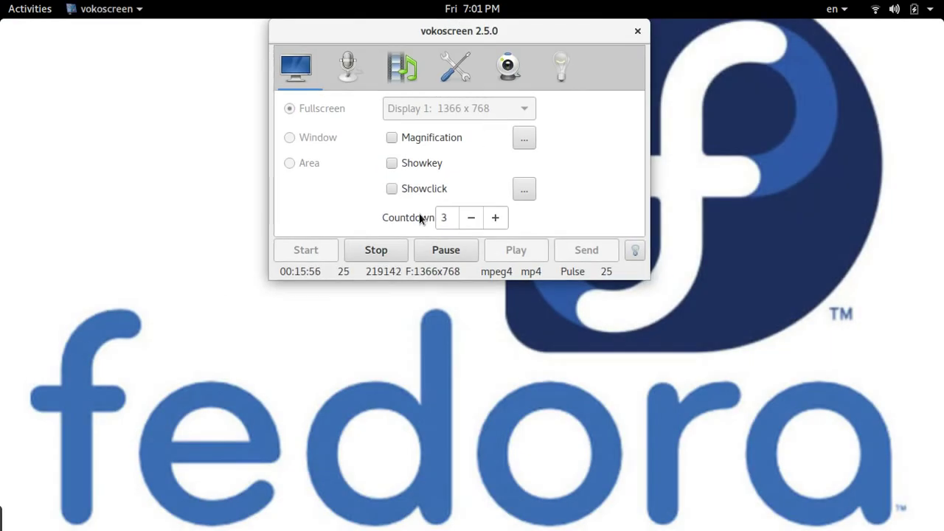